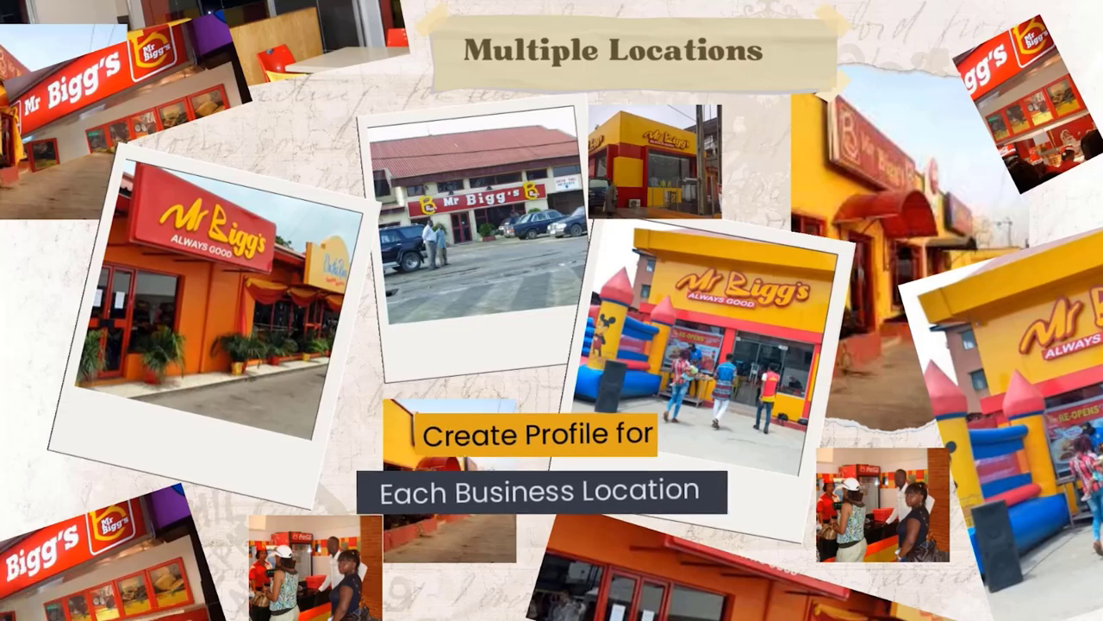
Leave the multiple-locations intro slides and start a Firefox web search for Mr Biggs Lagos.
click(382, 316)
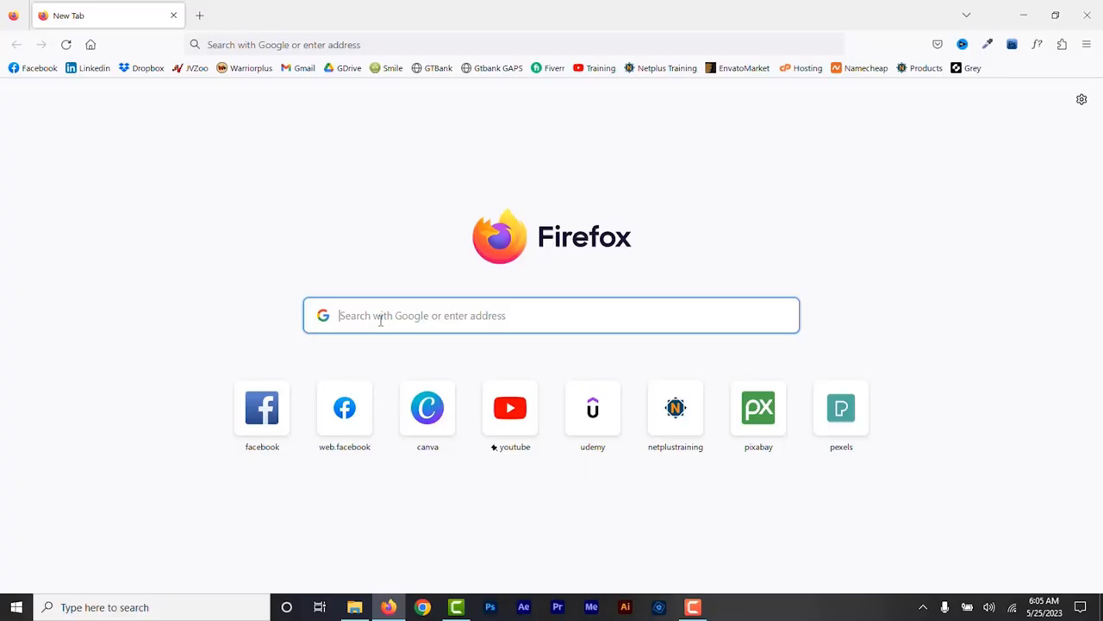
Search Google for 'mr biggs lagos' and open the full list of its locations.
text(mr biggs lag)
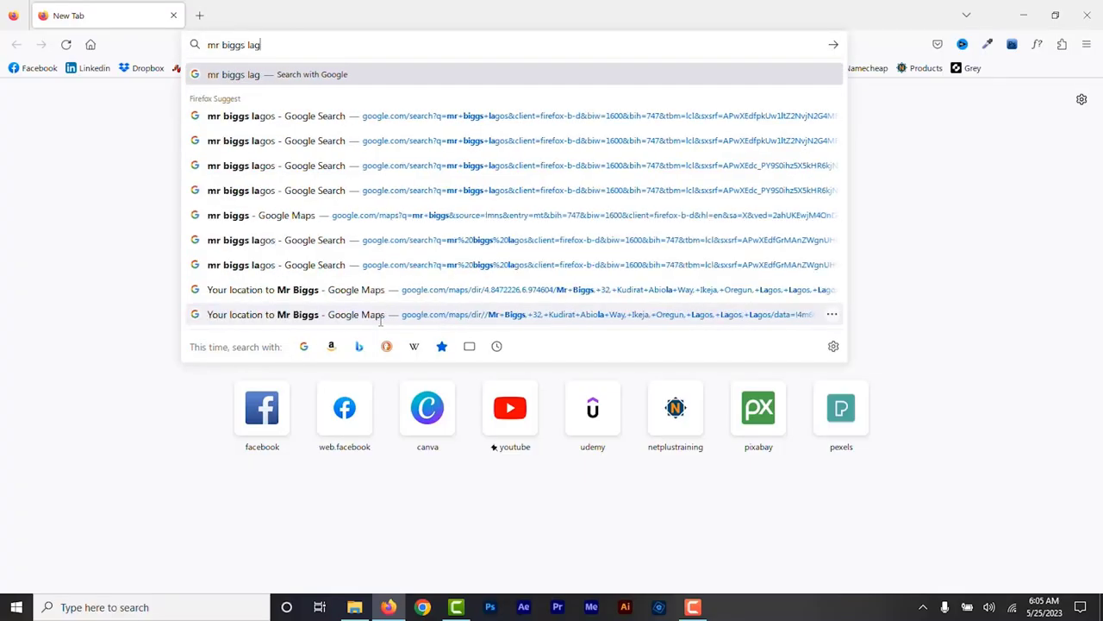
text(os)
key(Return)
scroll(1099, 115, down, 2)
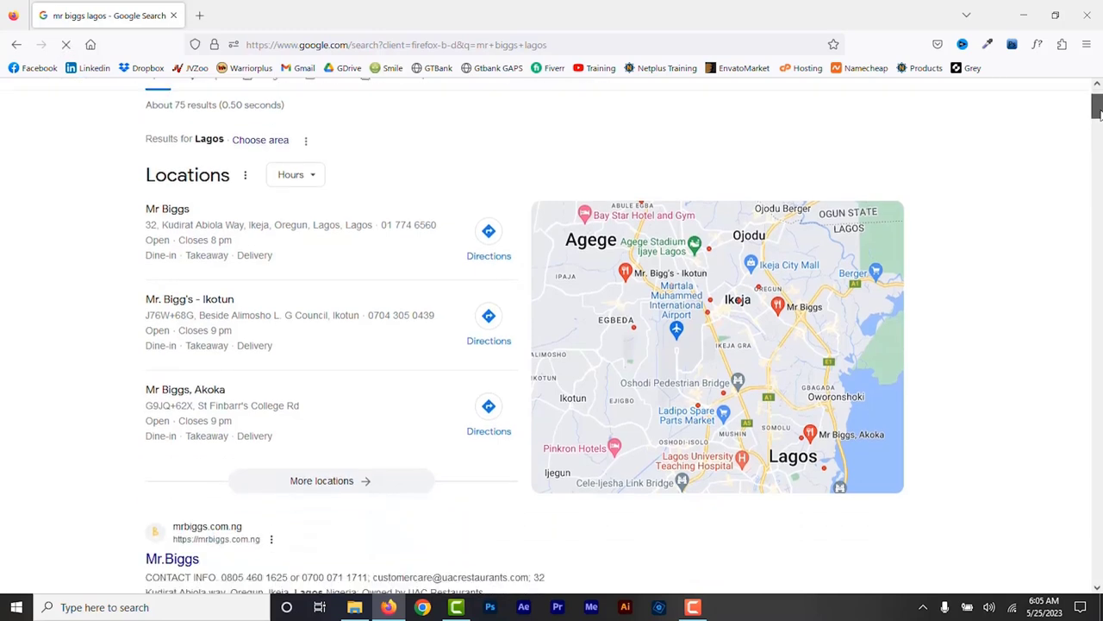
click(316, 468)
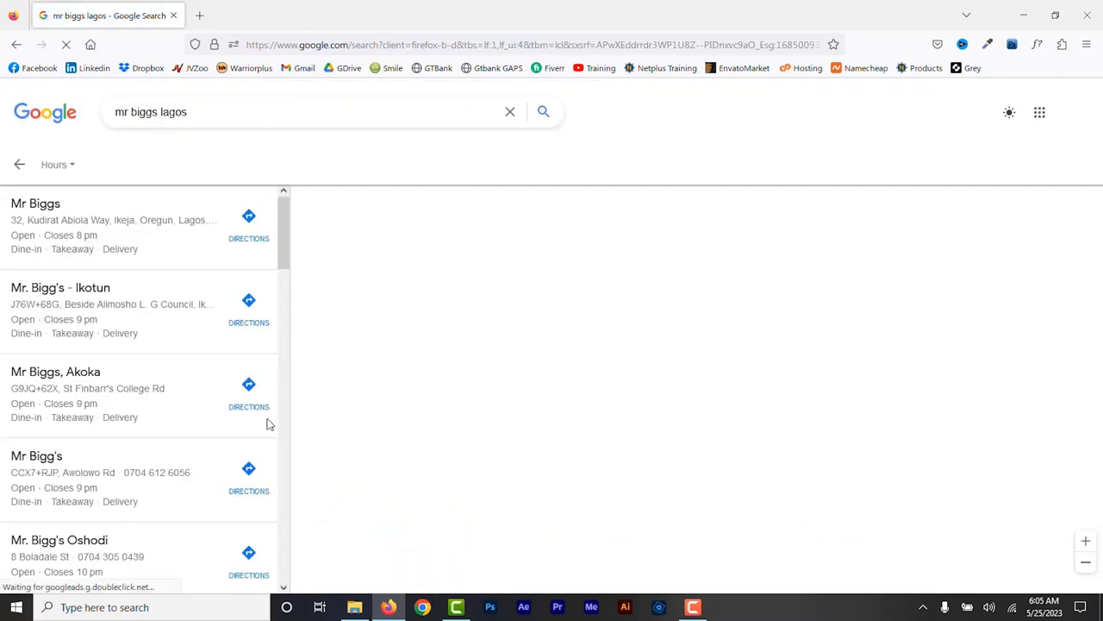
drag(287, 223, 282, 457)
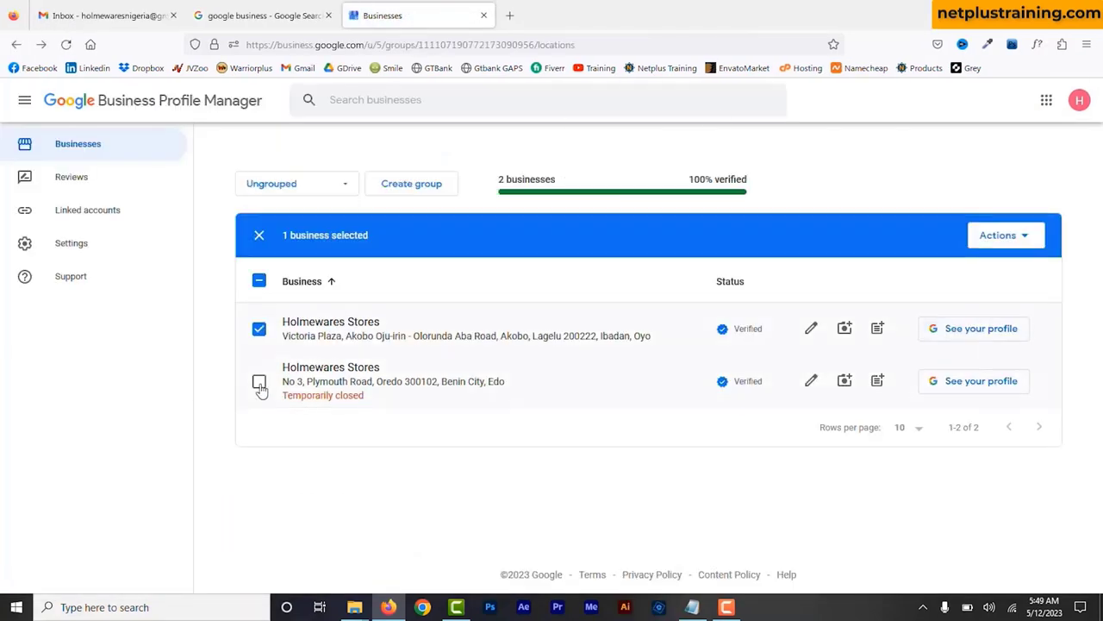
Select both Holmewares Stores locations and transfer them into HolmeWares Group.
click(259, 381)
click(1025, 235)
click(1019, 398)
click(520, 377)
click(499, 395)
click(681, 416)
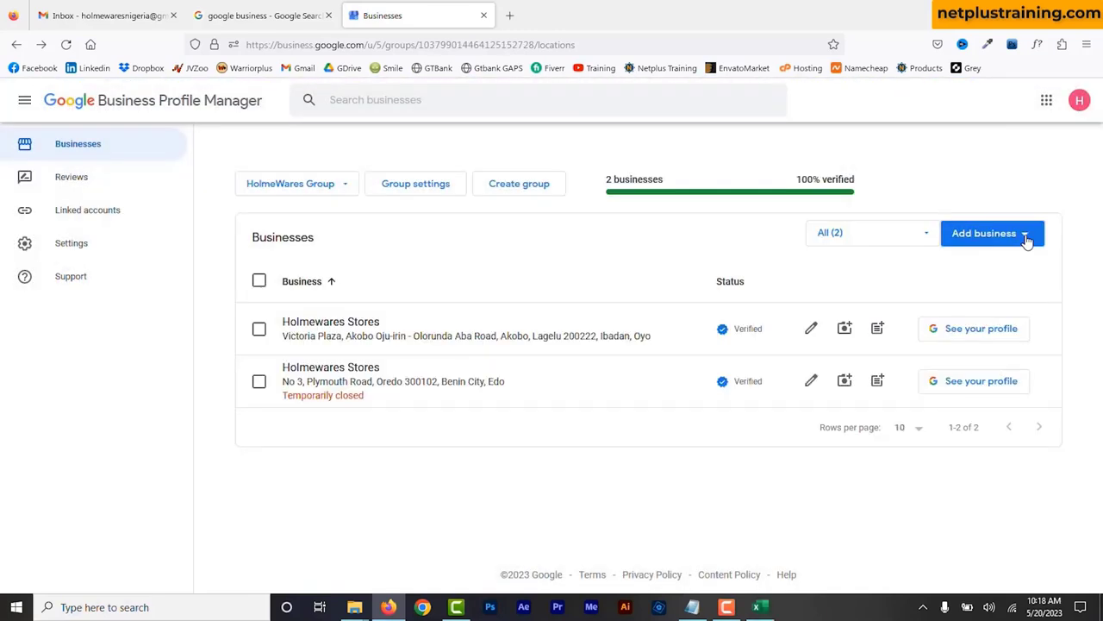
Download the bulk-import template as an .xlsx file and open it in Excel.
click(1025, 236)
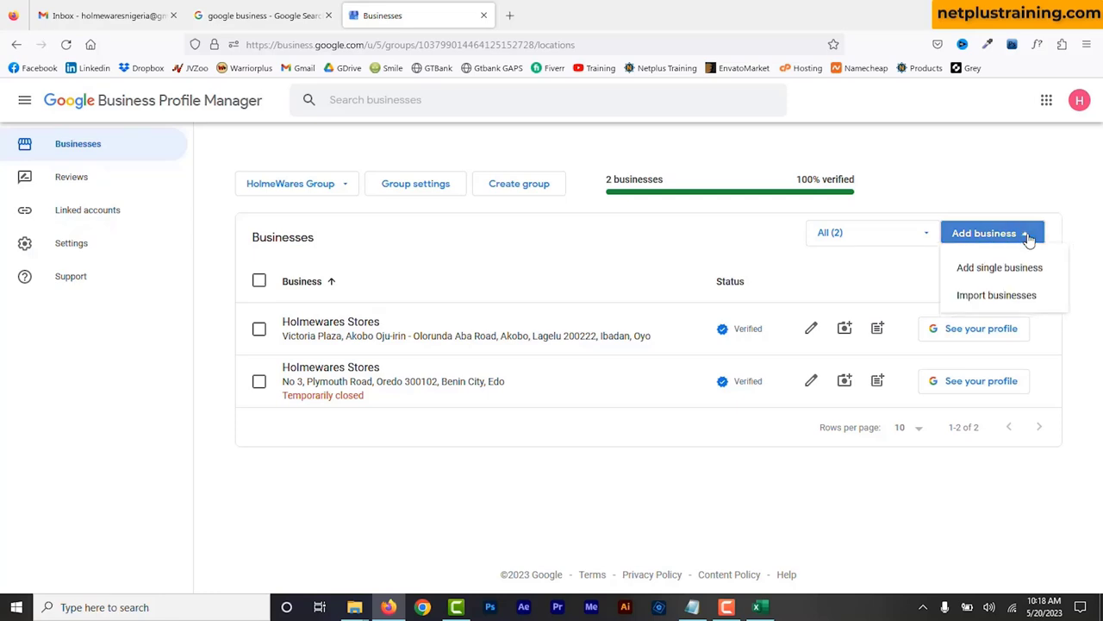
click(991, 300)
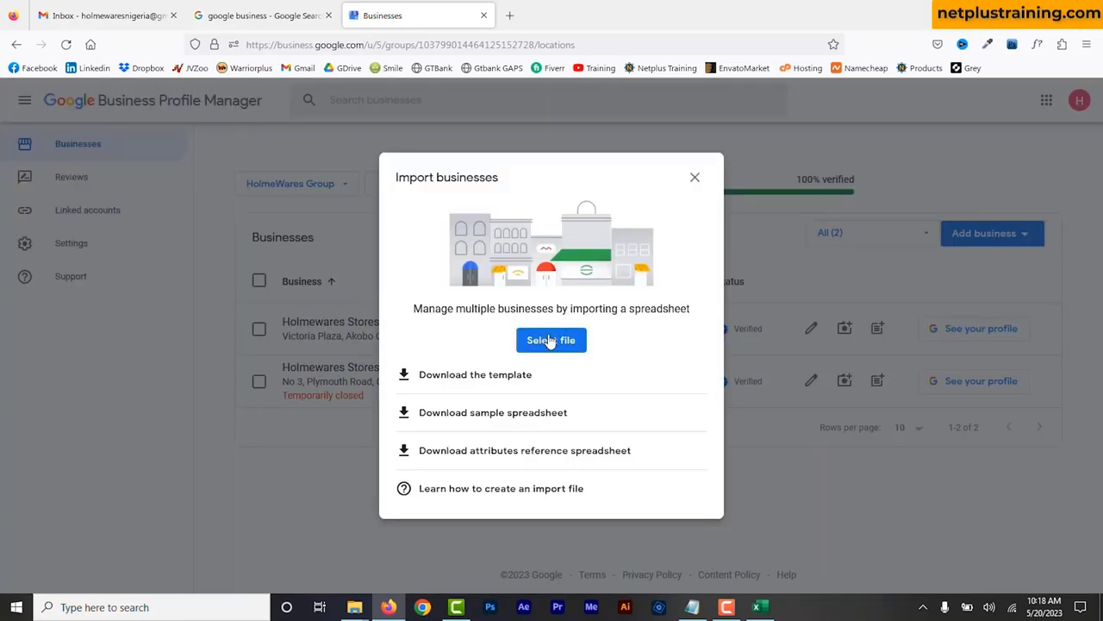
click(493, 376)
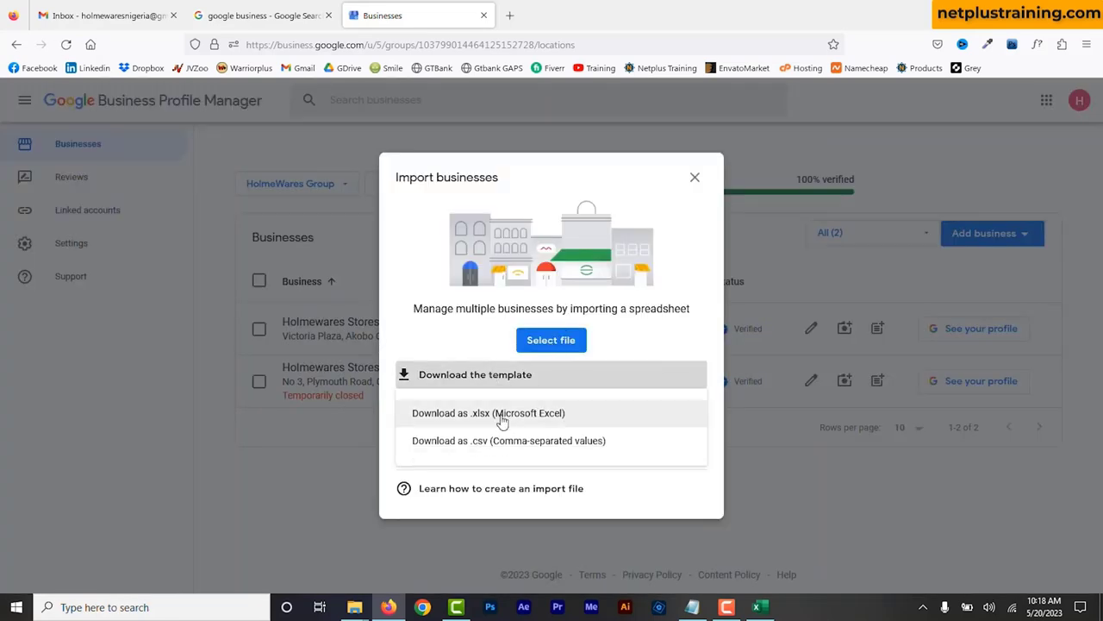
click(518, 415)
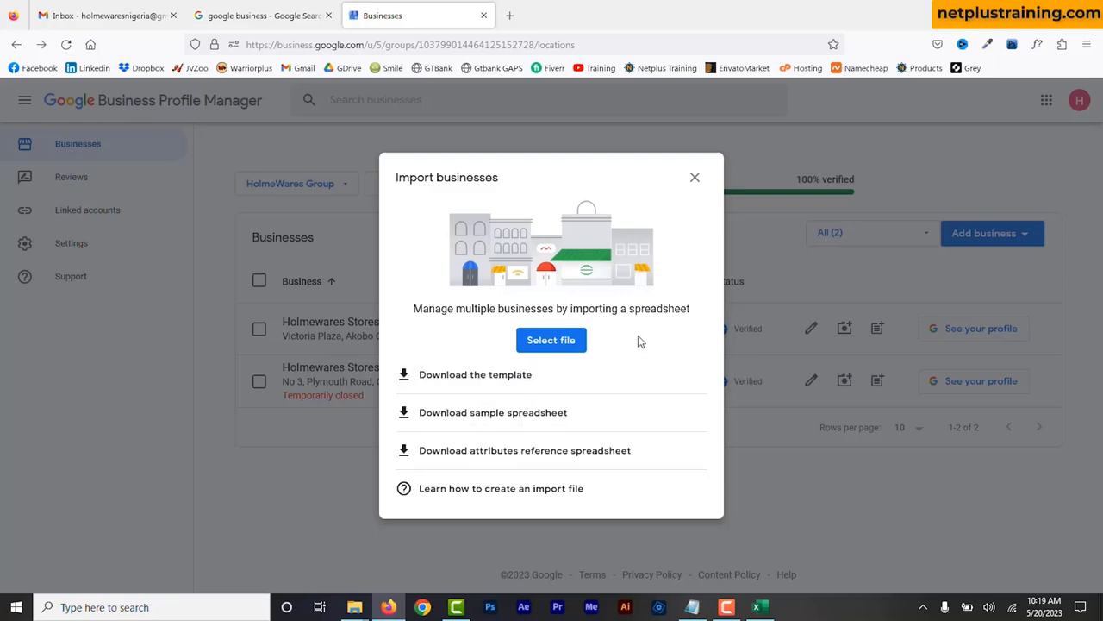
click(758, 607)
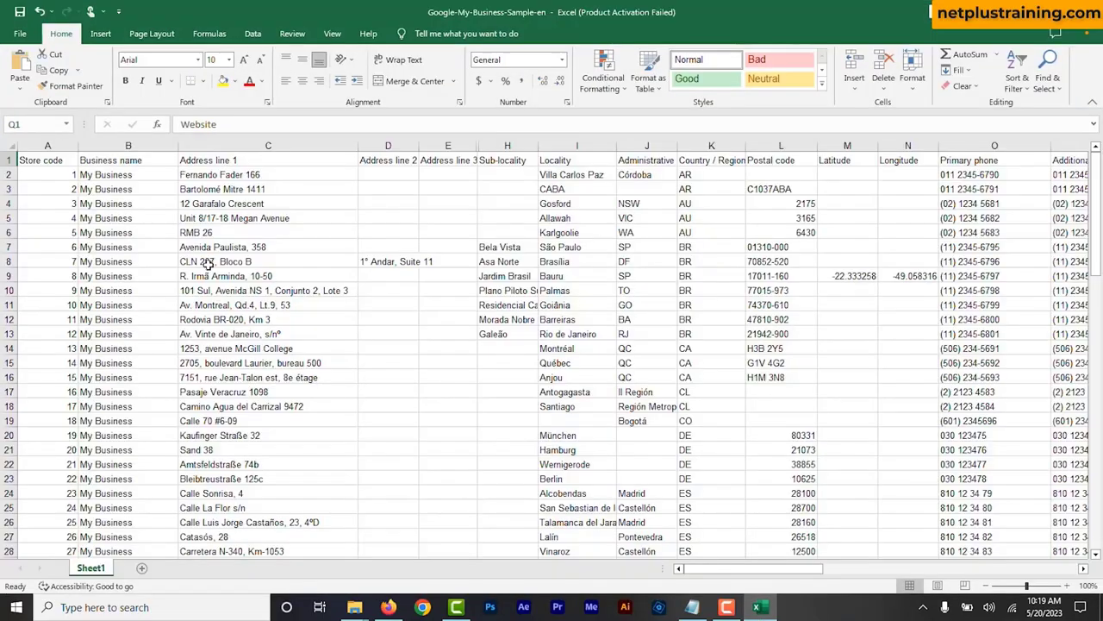
Widen column A of Google-My-Business-Sample-en so the store codes fit.
drag(76, 145, 92, 146)
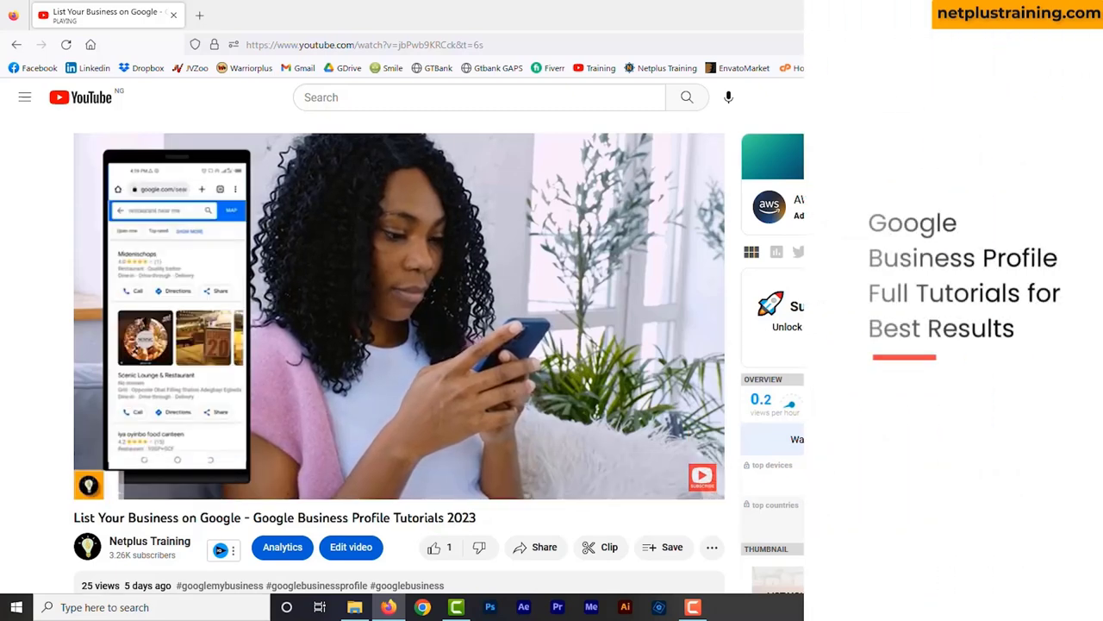
scroll(399, 345, down, 1)
scroll(399, 345, up, 1)
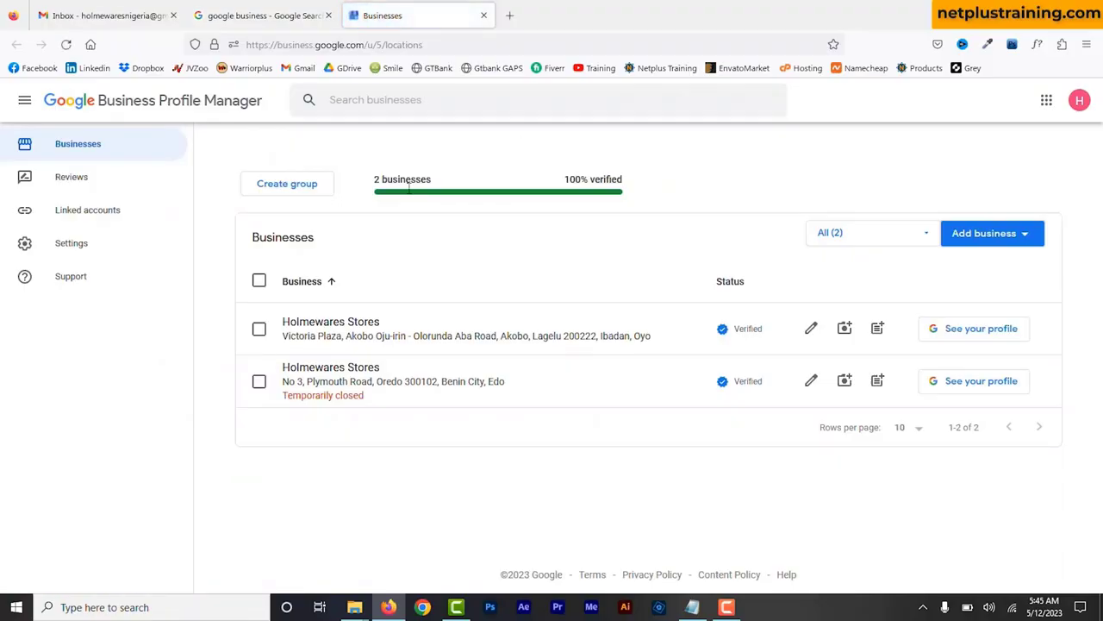
View the Holmewares Stores profile as it appears on Google Search.
click(960, 382)
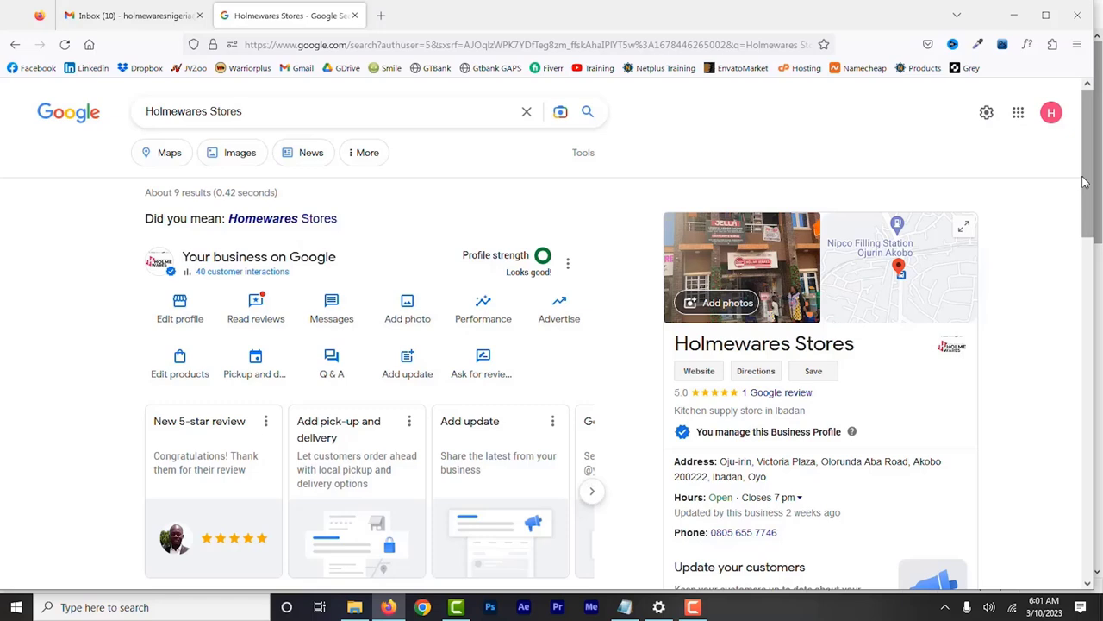
Choose 'Add a new Business Profile' from the profile's options menu.
click(568, 265)
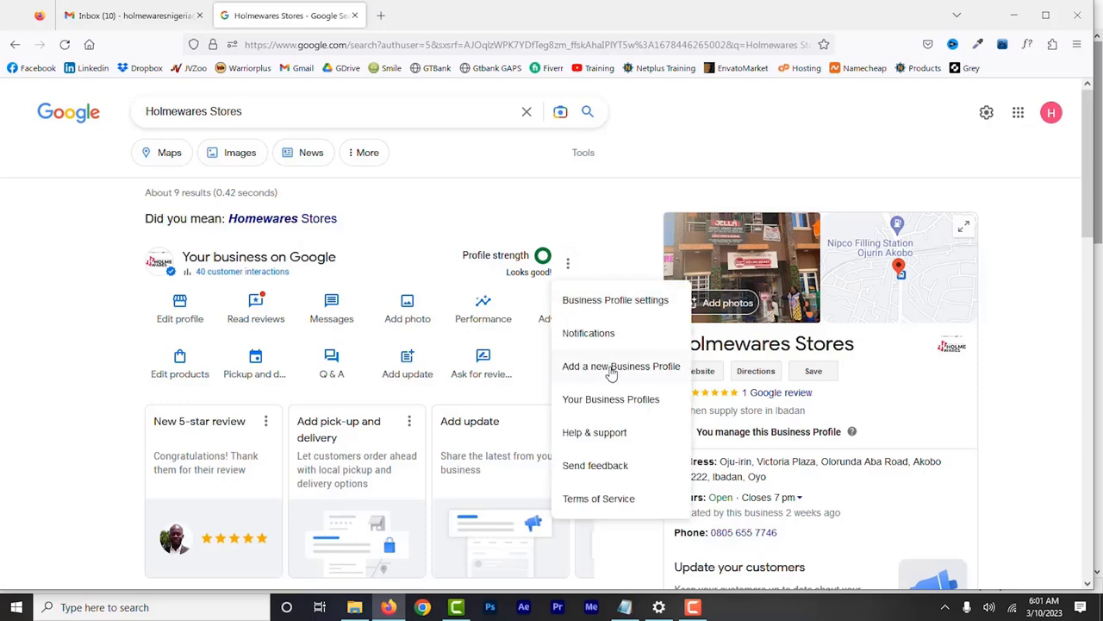
click(611, 373)
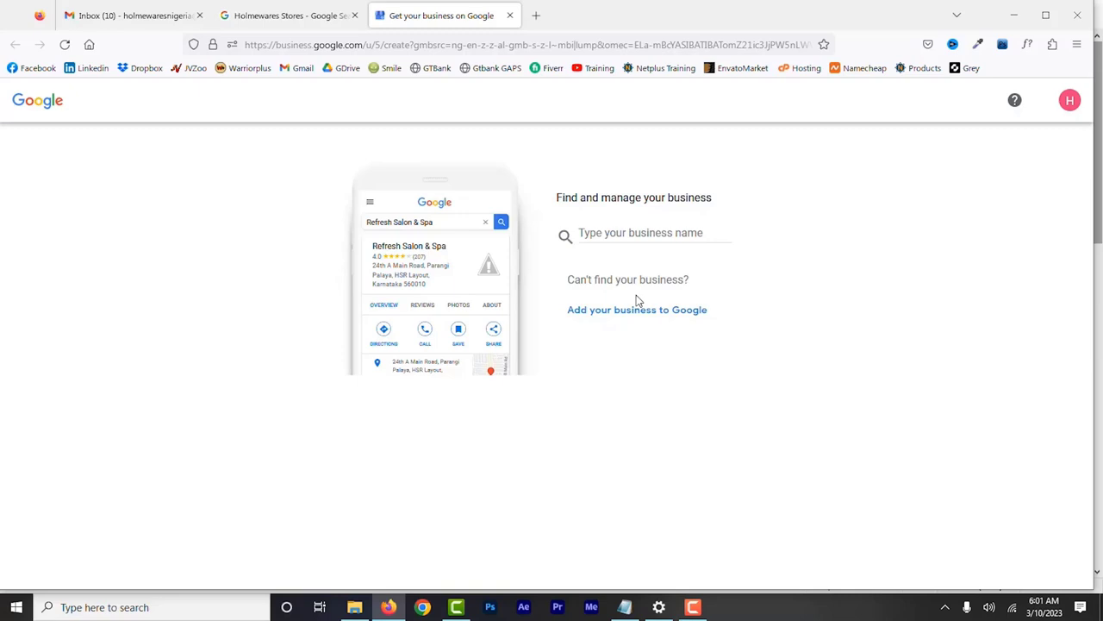
Add 'Holmewares Stores' as a new business with the Home goods store category.
click(636, 312)
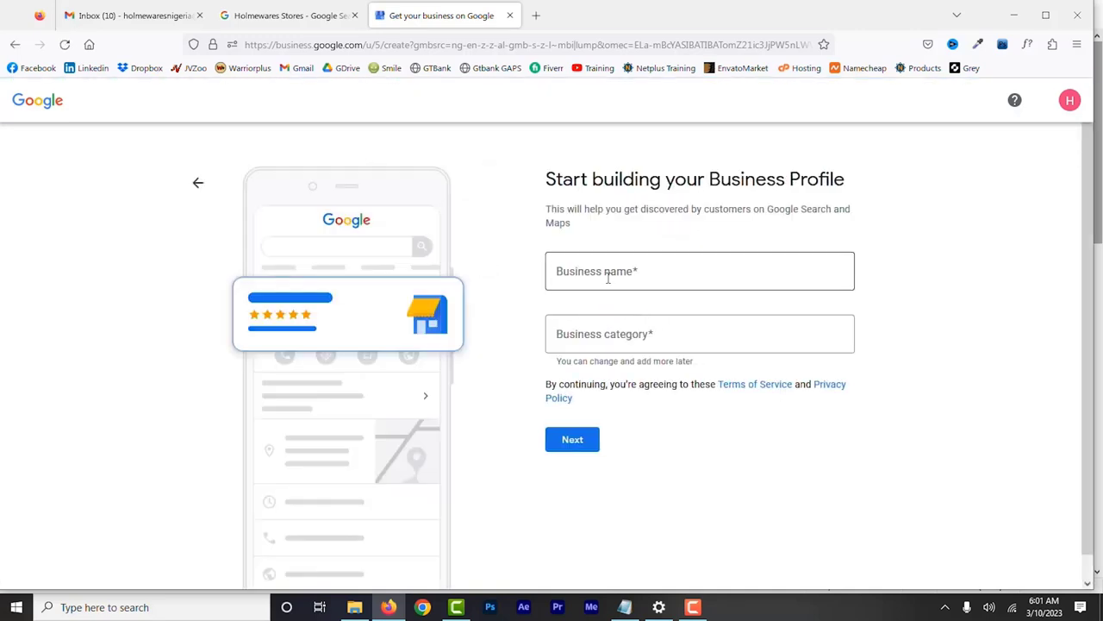
click(612, 269)
text(Holmewares Stores)
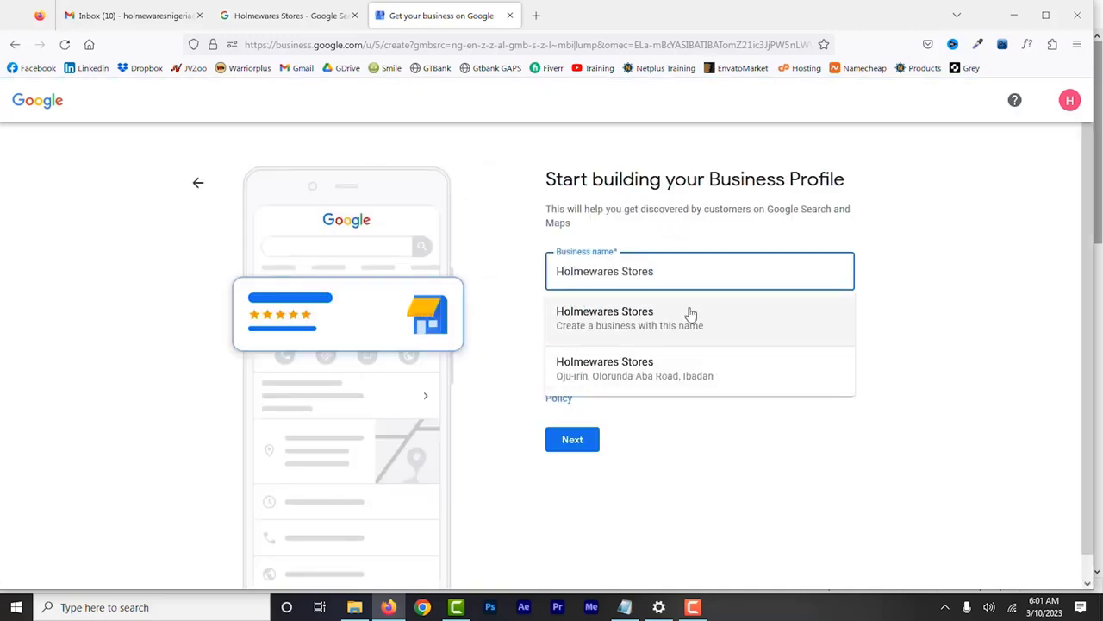
click(589, 335)
text(Home)
click(642, 509)
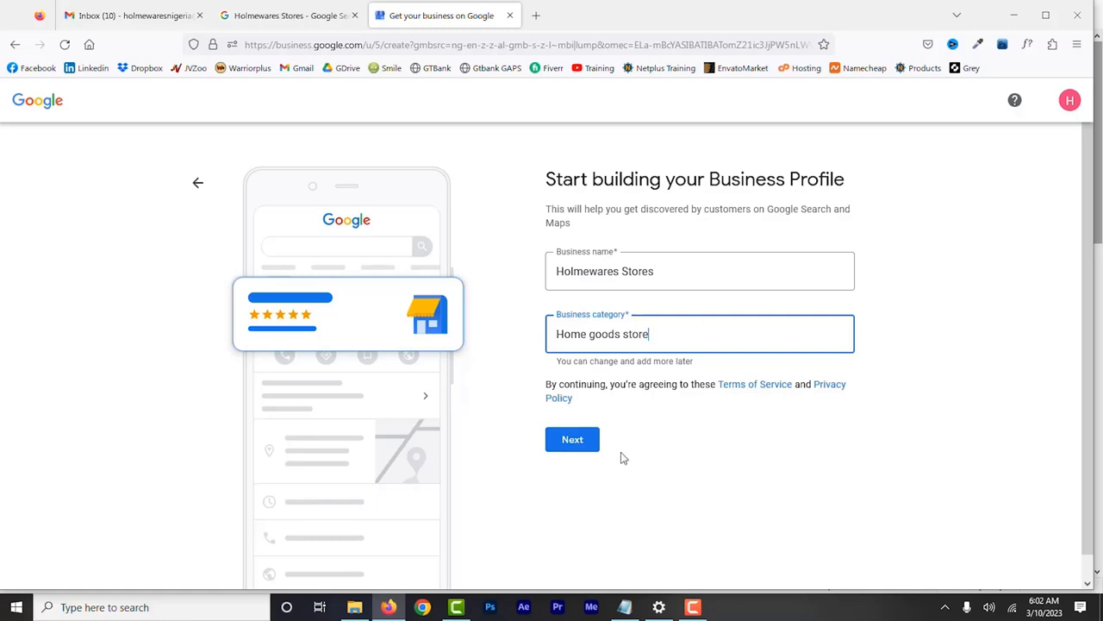
Confirm a physical location and submit the address with Edo as the state.
click(571, 440)
click(562, 318)
click(577, 406)
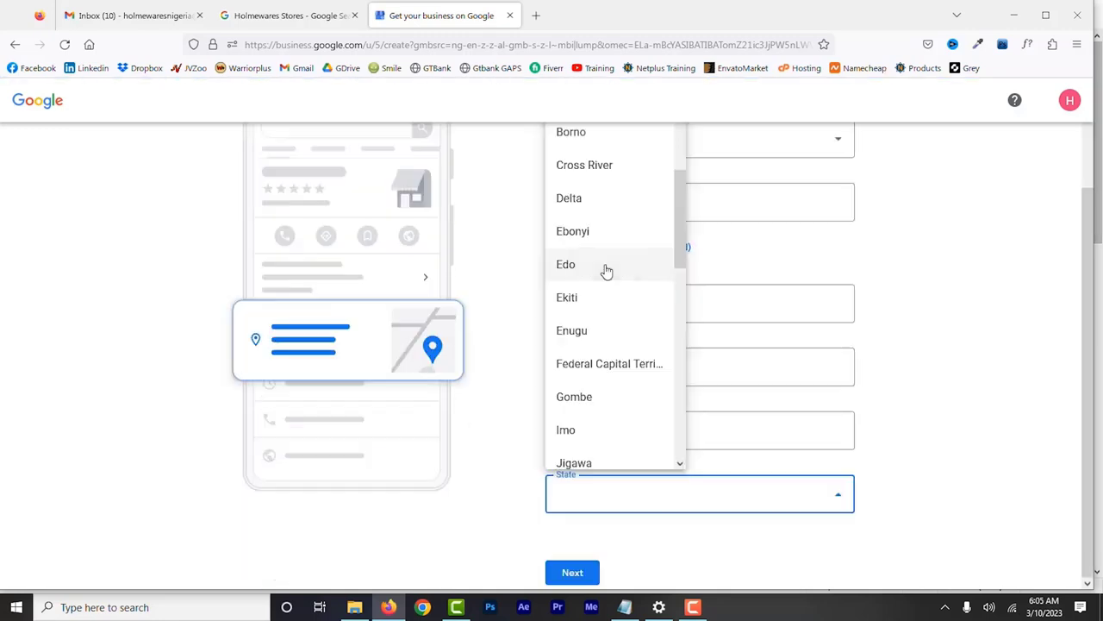
click(604, 267)
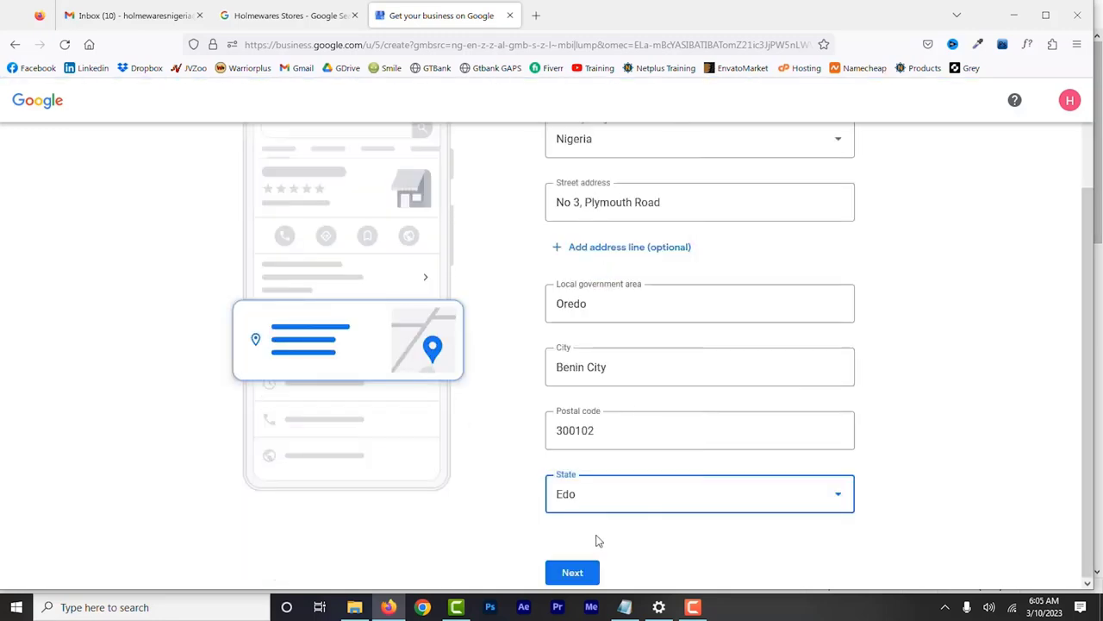
click(578, 574)
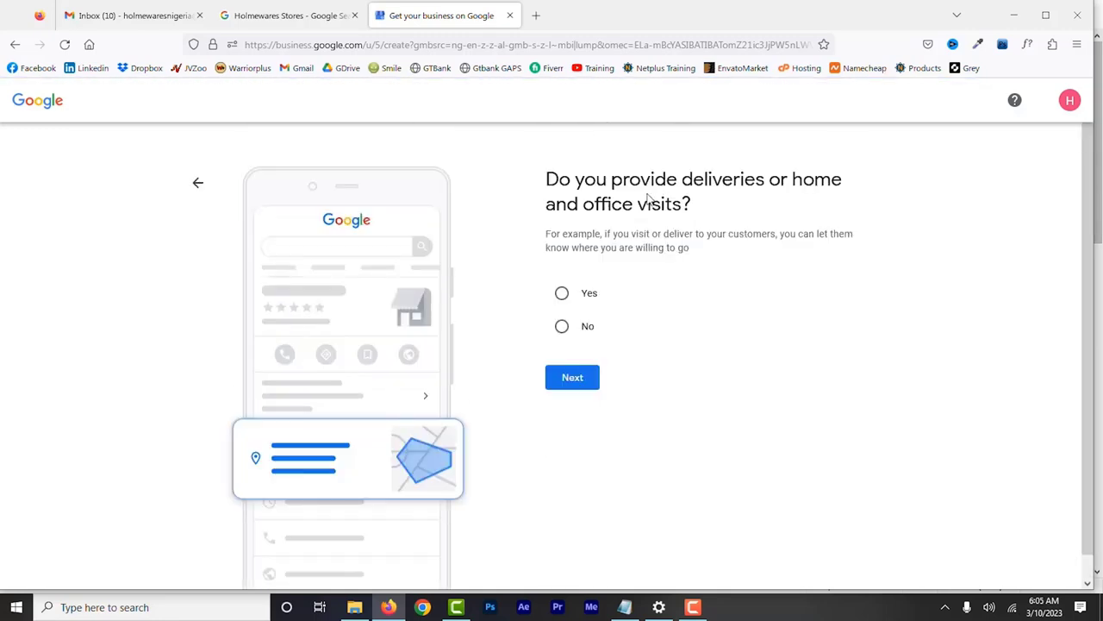
Confirm deliveries, enter the business phone number, and opt in to updates.
click(561, 293)
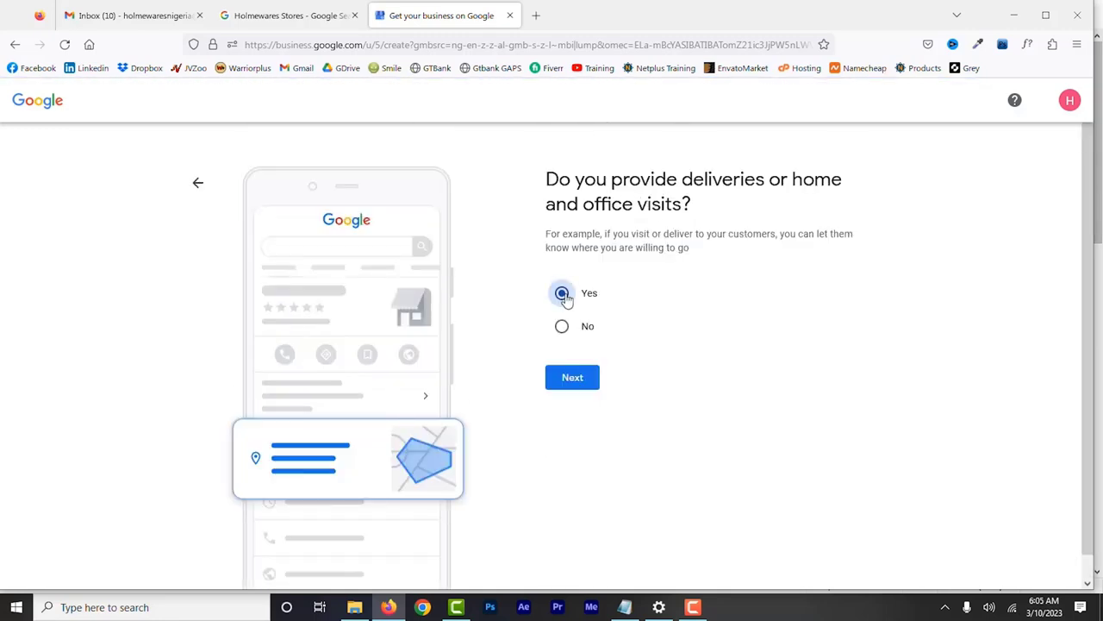
click(581, 387)
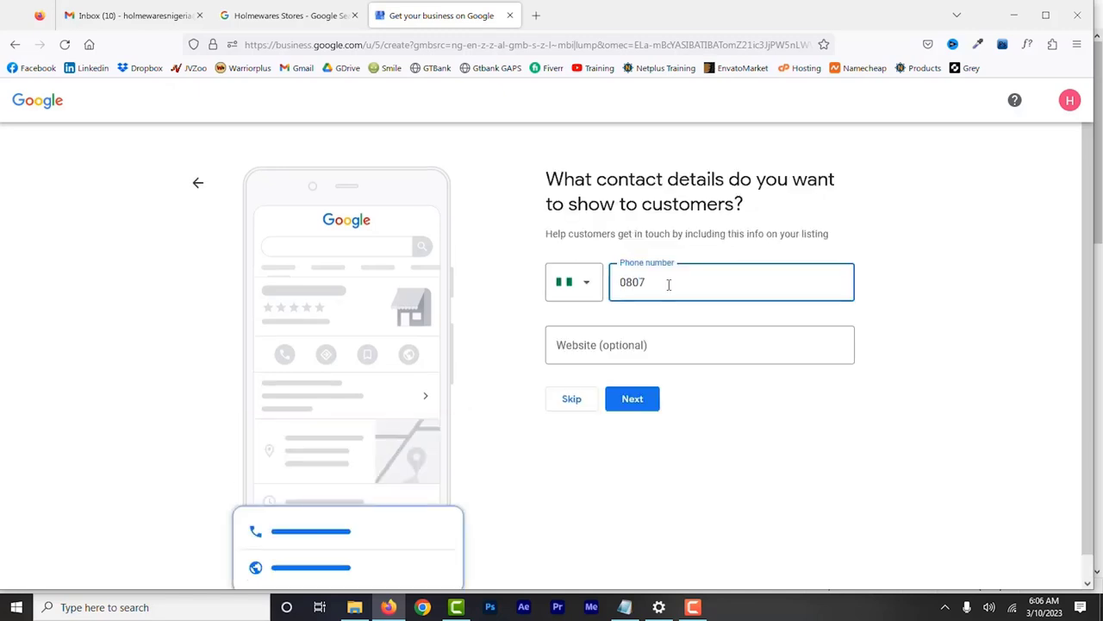
text(3901800)
click(631, 405)
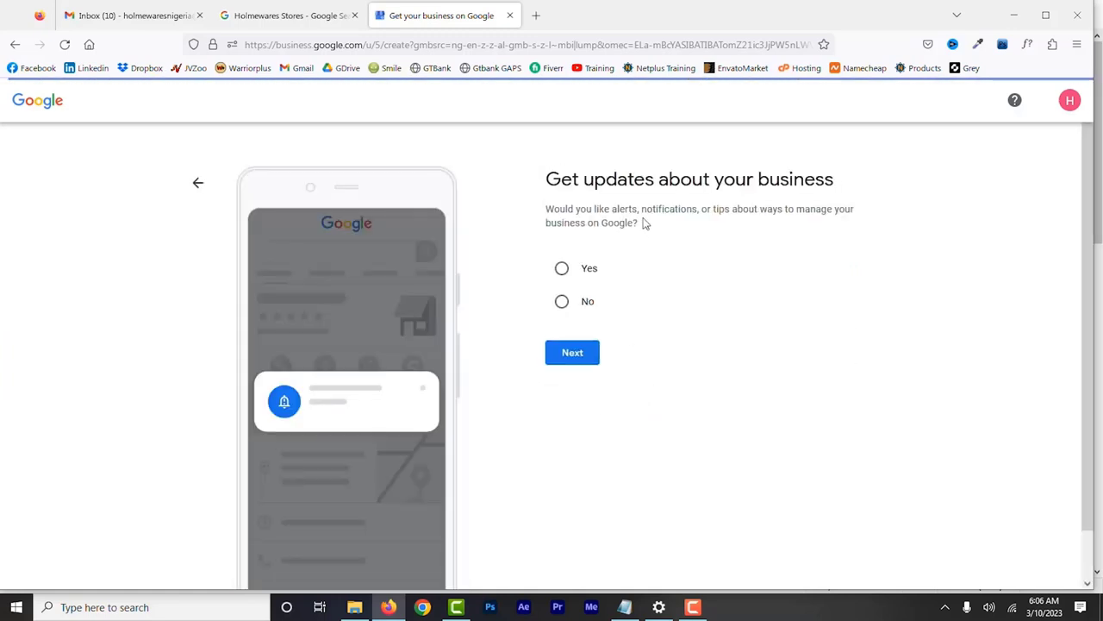
click(562, 268)
click(575, 357)
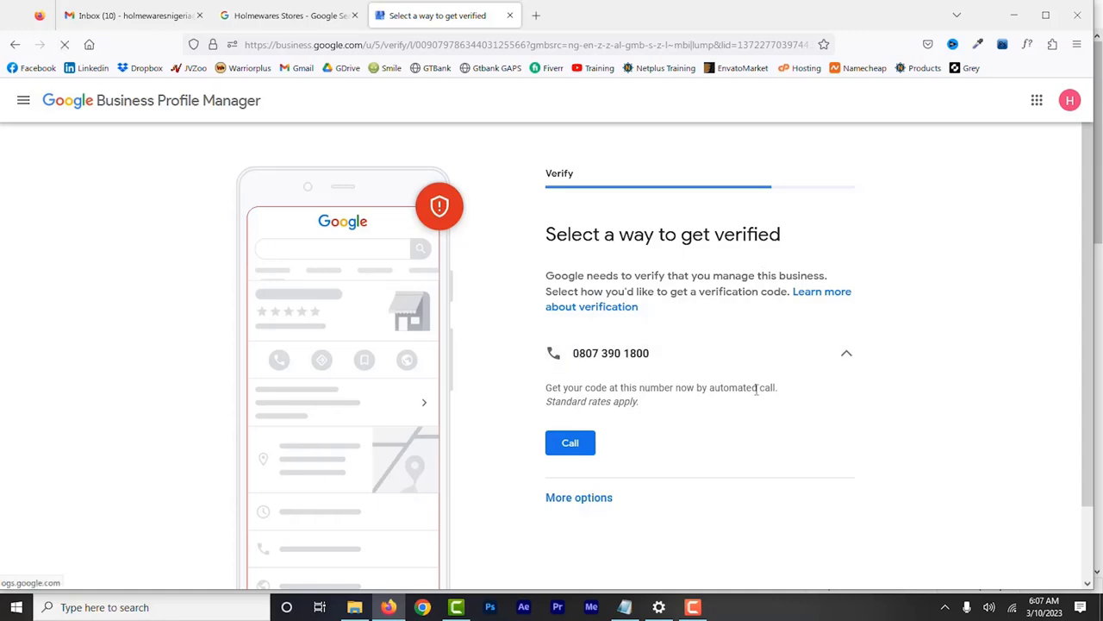
Verify the profile by automated phone call using the received code.
click(571, 446)
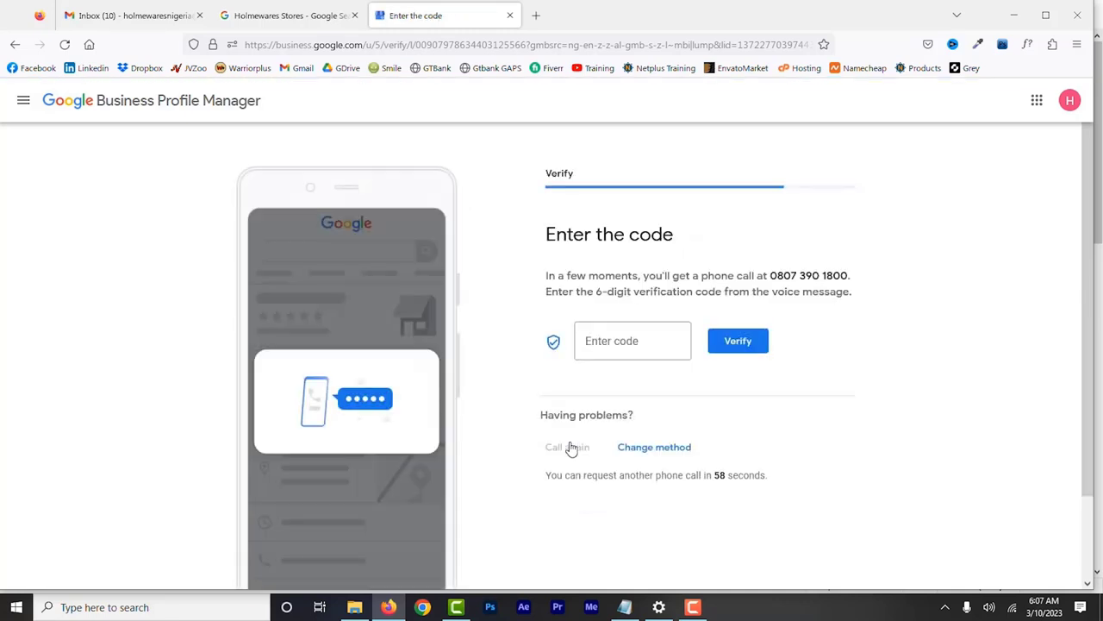
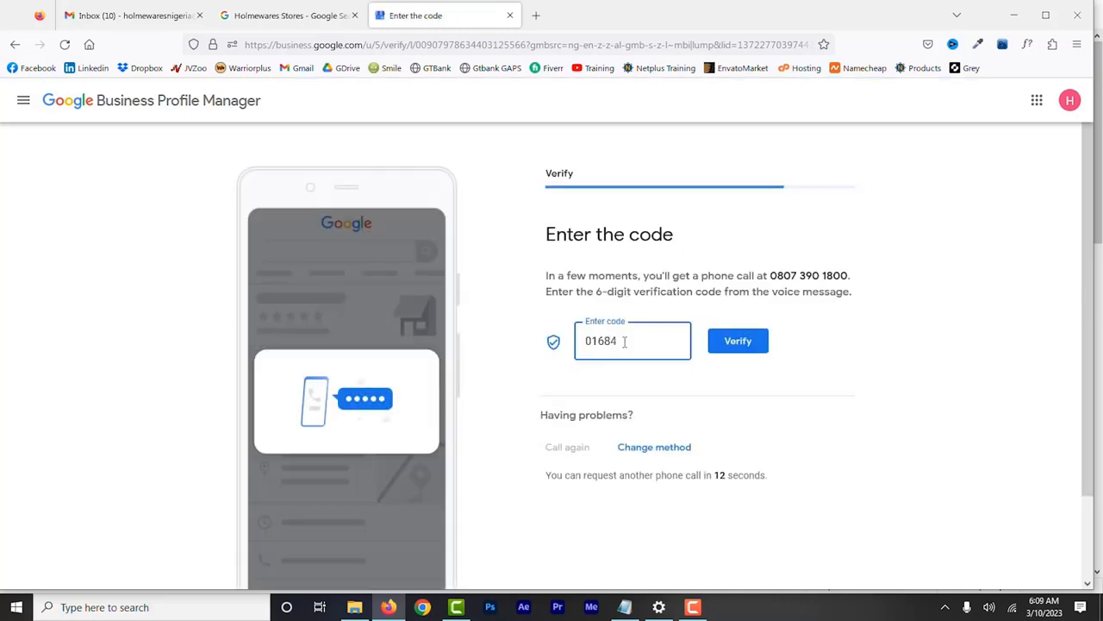
click(735, 345)
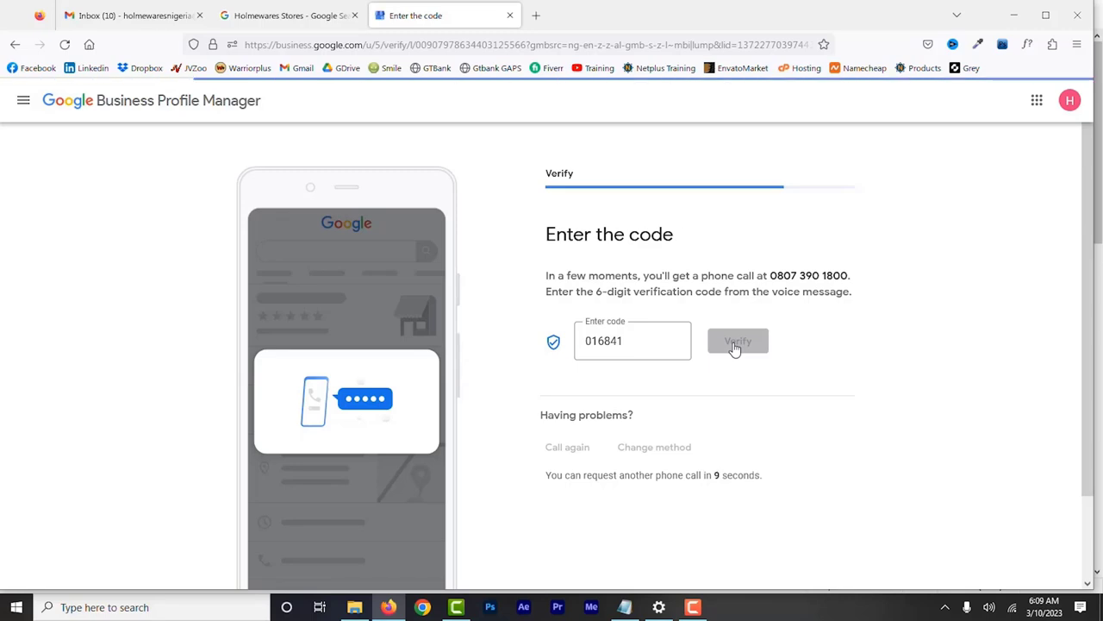
click(581, 396)
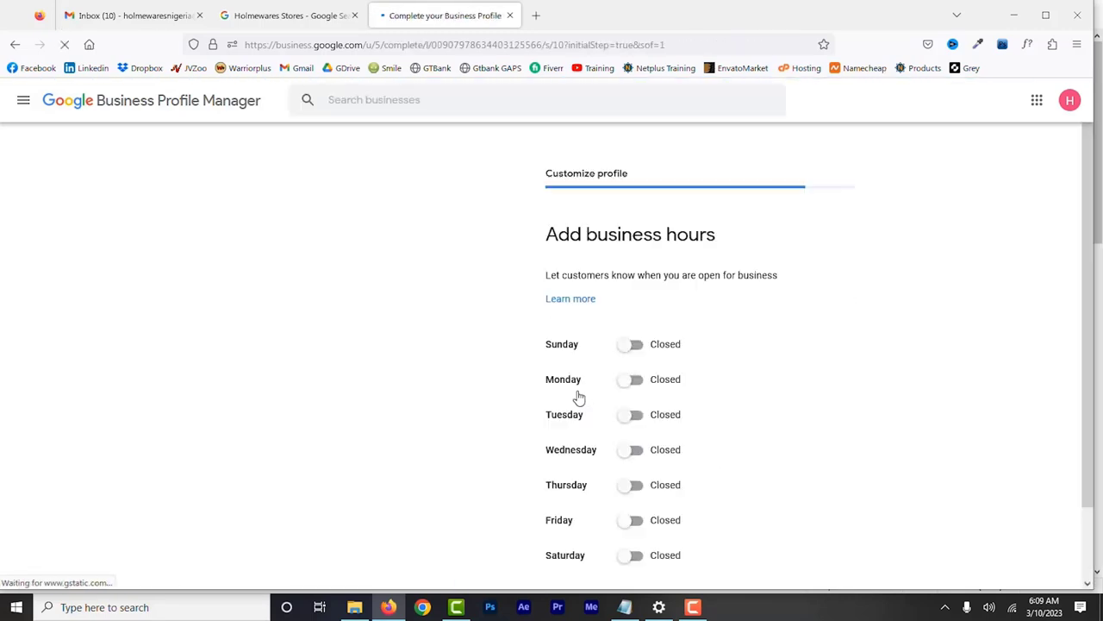
Keep hours and messaging, paste the description ending 'Oyo State.', skip photos, finish.
scroll(603, 448, down, 2)
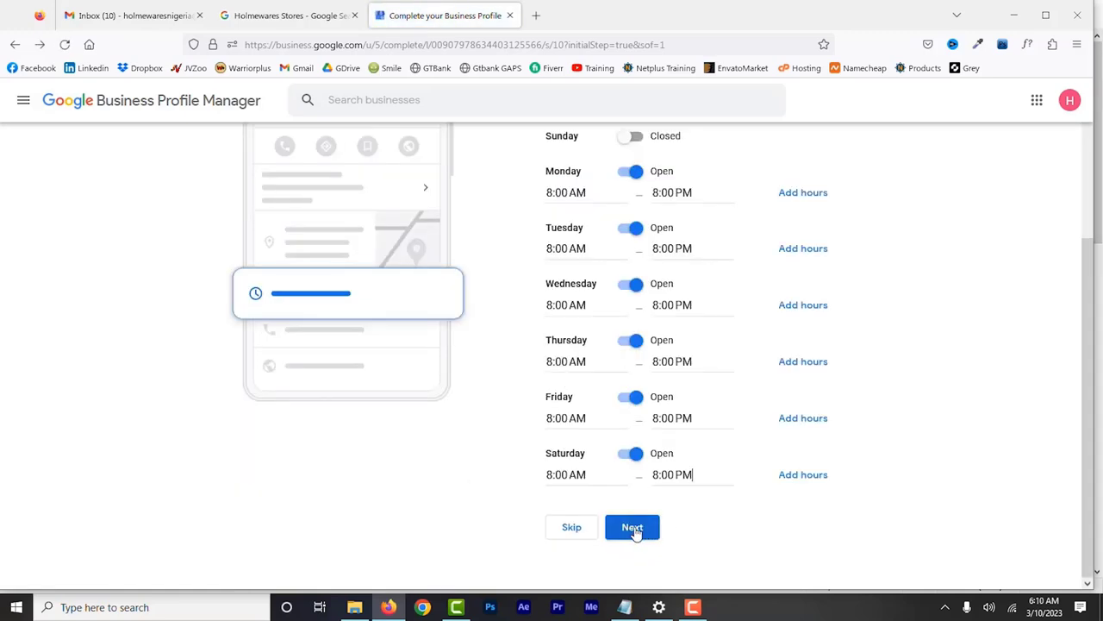
click(633, 529)
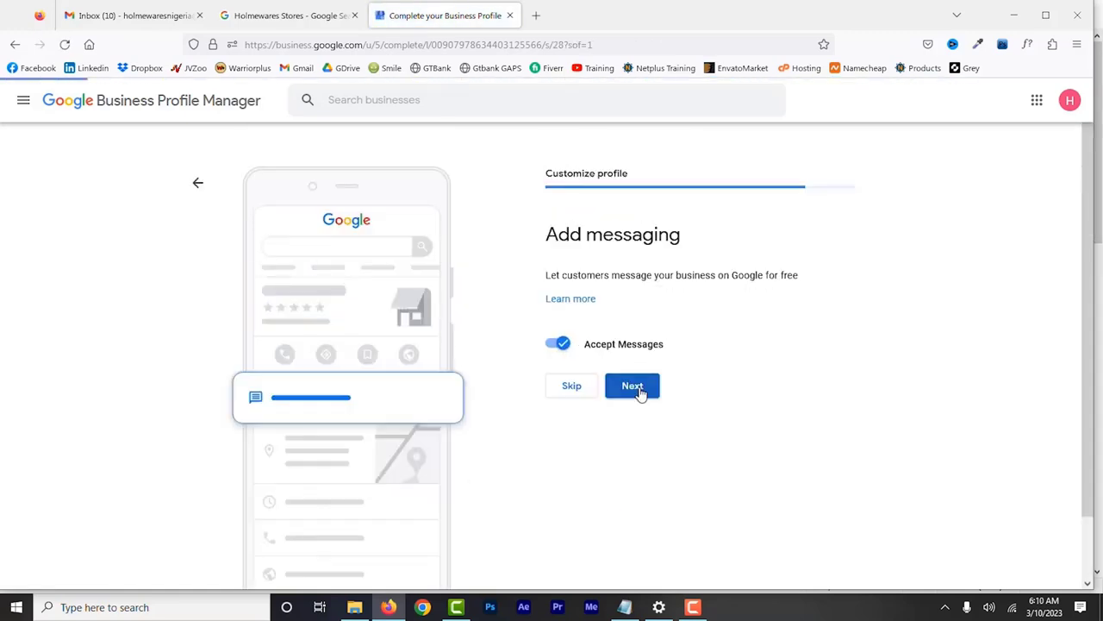
click(635, 385)
click(647, 405)
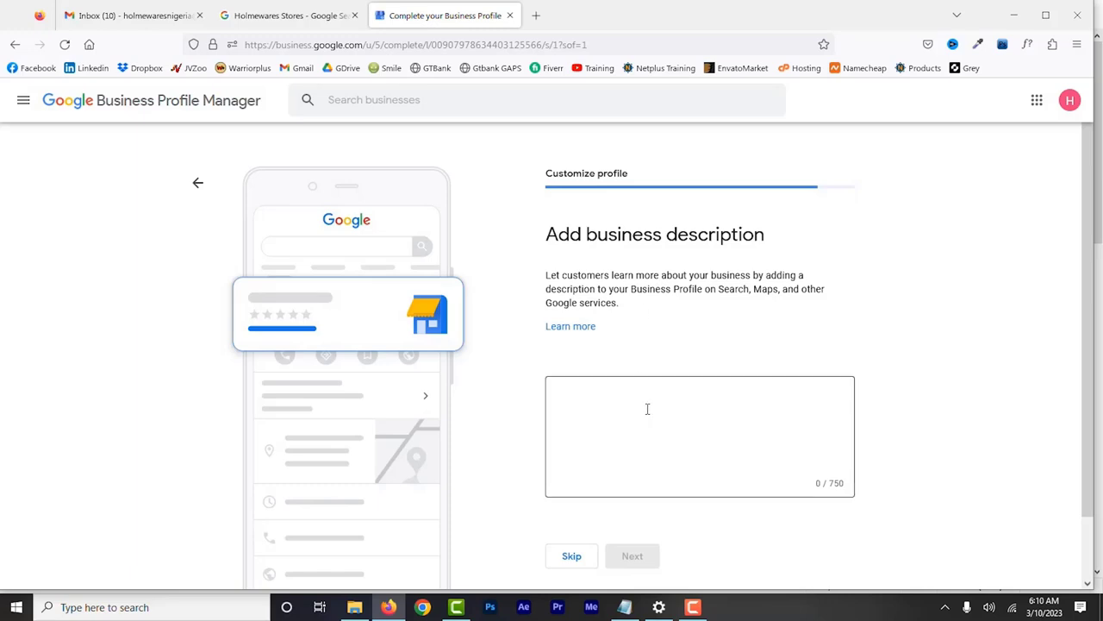
key(ctrl+v)
text(Oyo State.)
click(632, 555)
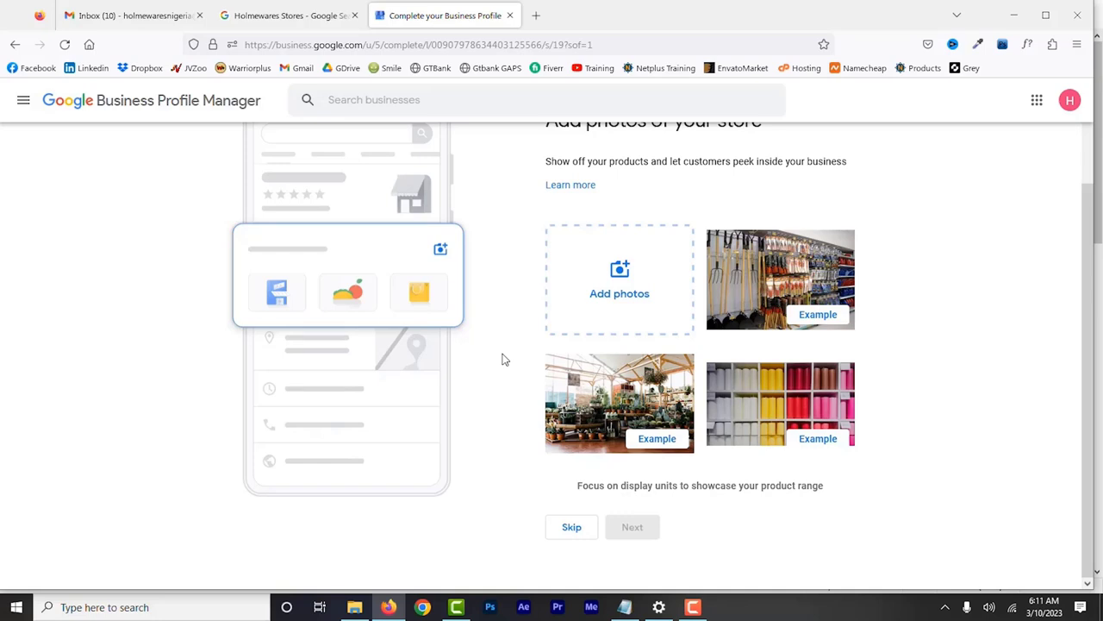
click(570, 532)
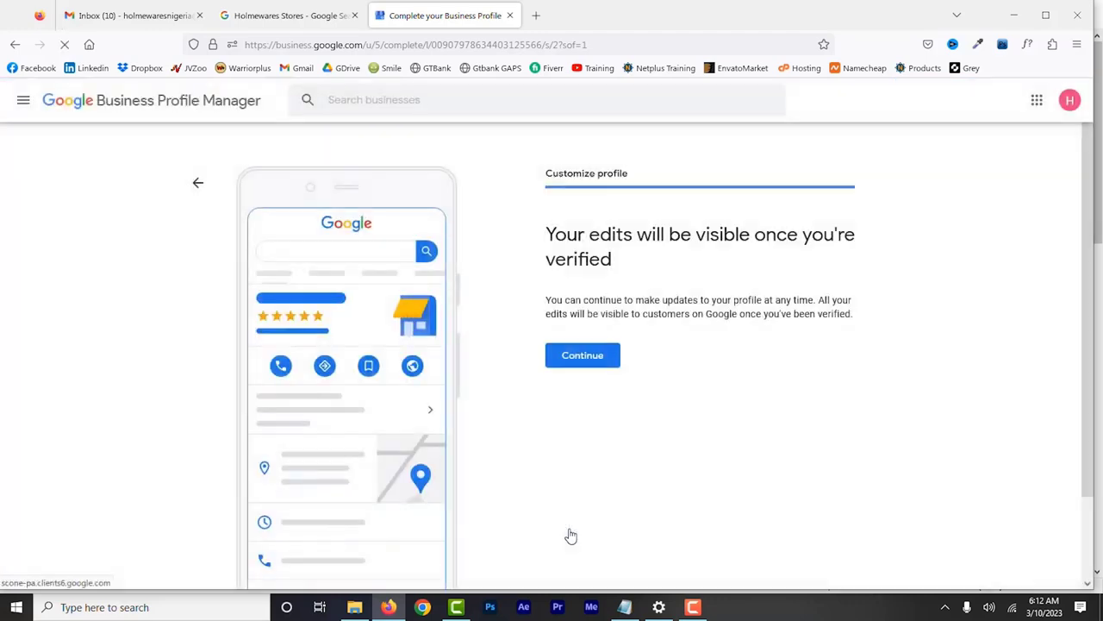
click(585, 362)
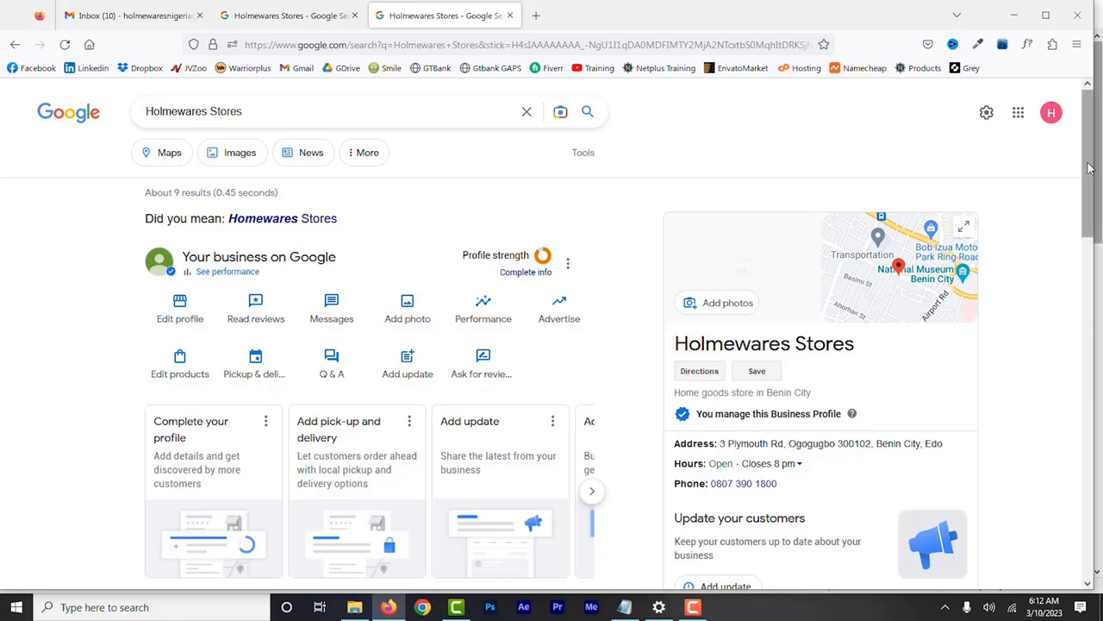
Show Your Business Profiles from the options menu, then open a new search tab.
scroll(1088, 168, down, 2)
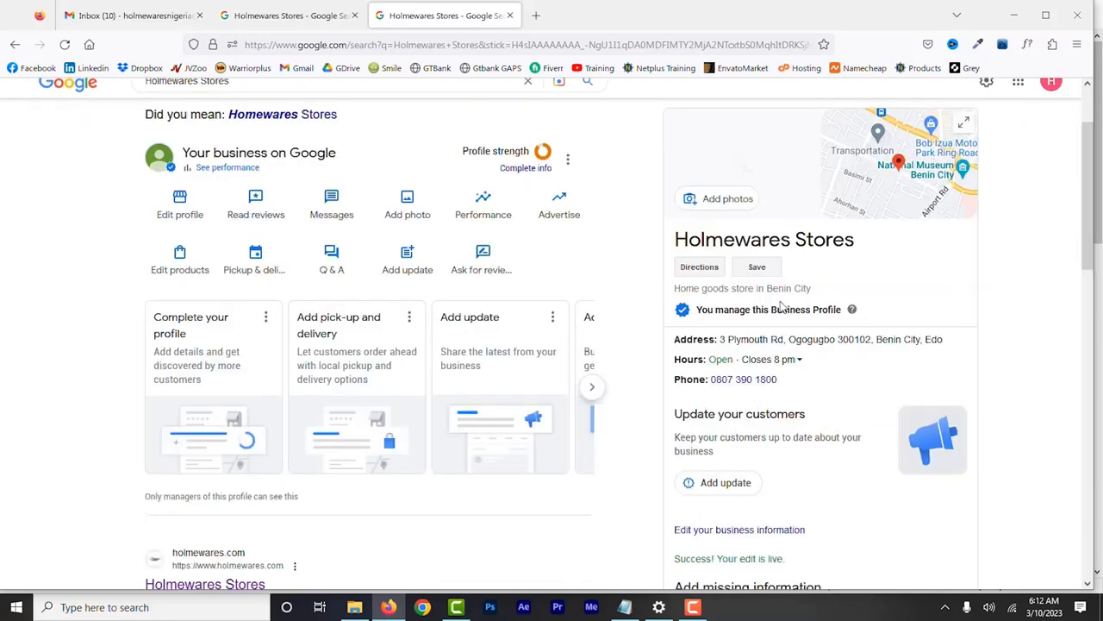
scroll(801, 297, up, 2)
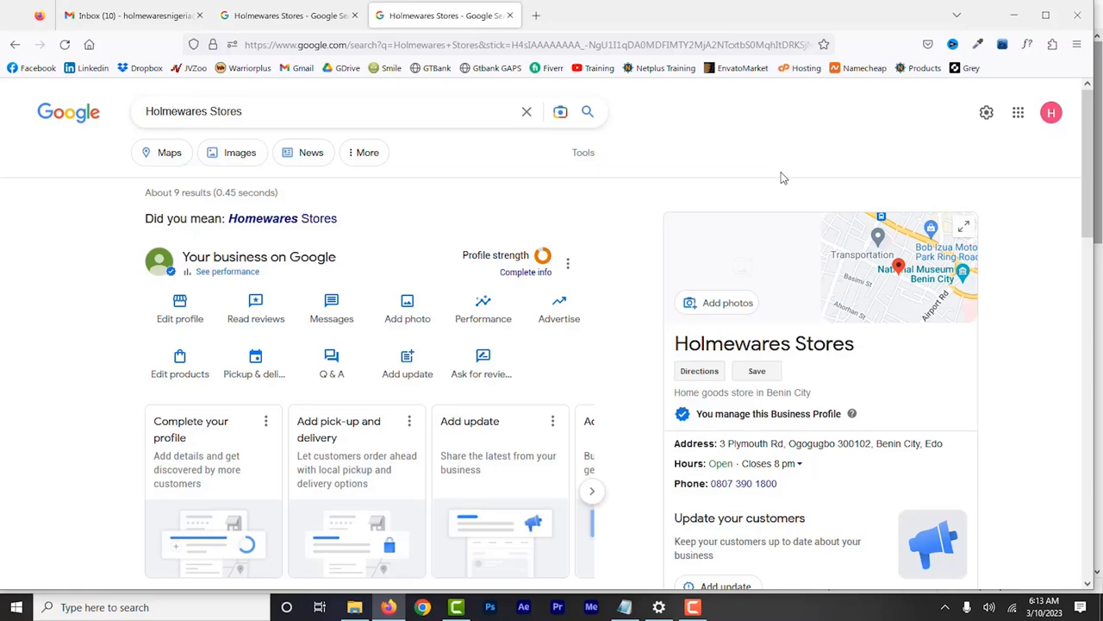
click(569, 265)
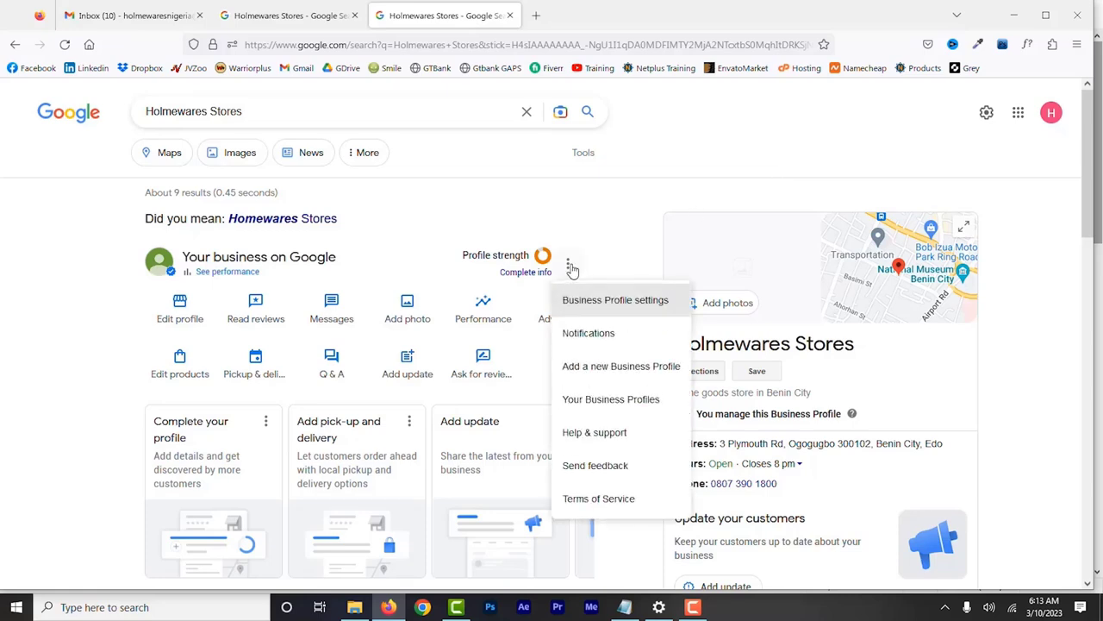
click(632, 401)
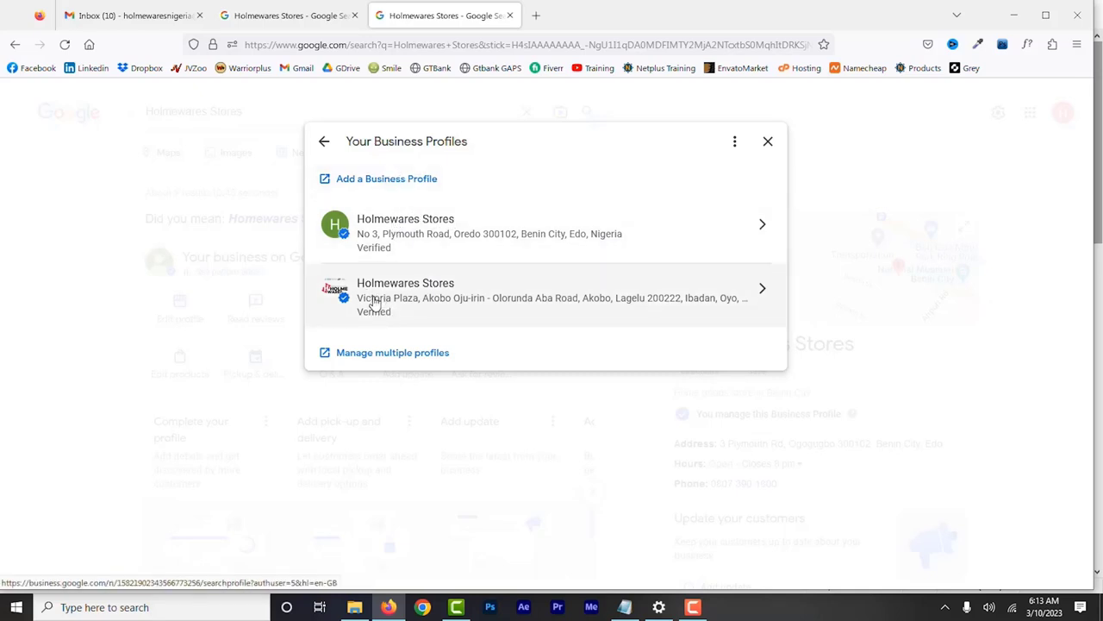
click(510, 16)
key(ctrl+t)
Search 'google business' to get back to the Holmewares Stores management panel.
text(G)
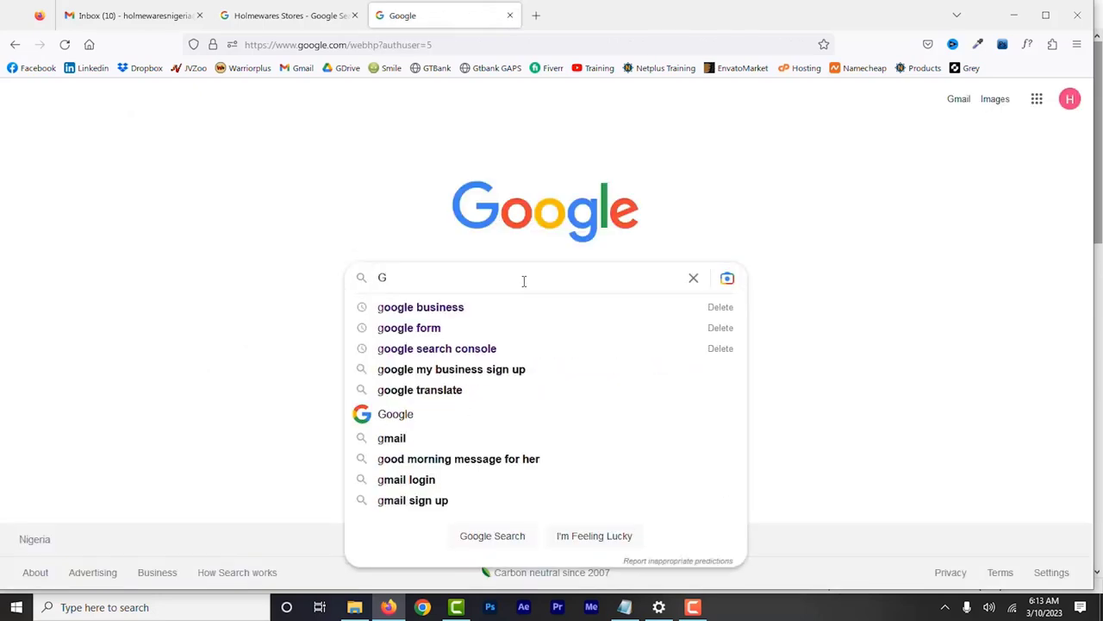
text(oogl)
click(468, 312)
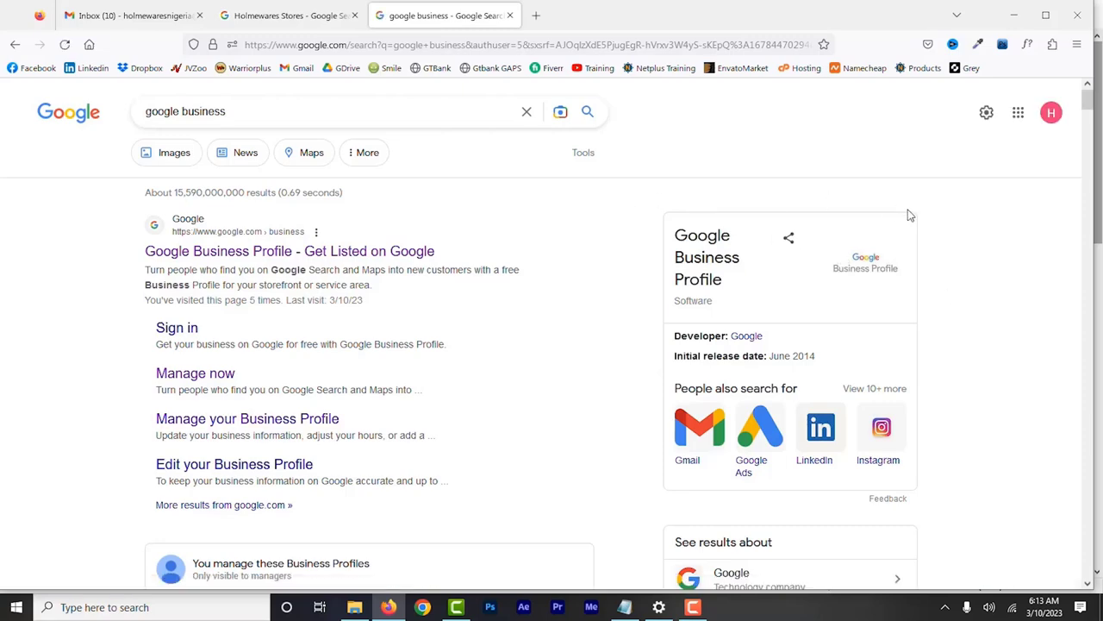
scroll(1088, 123, down, 4)
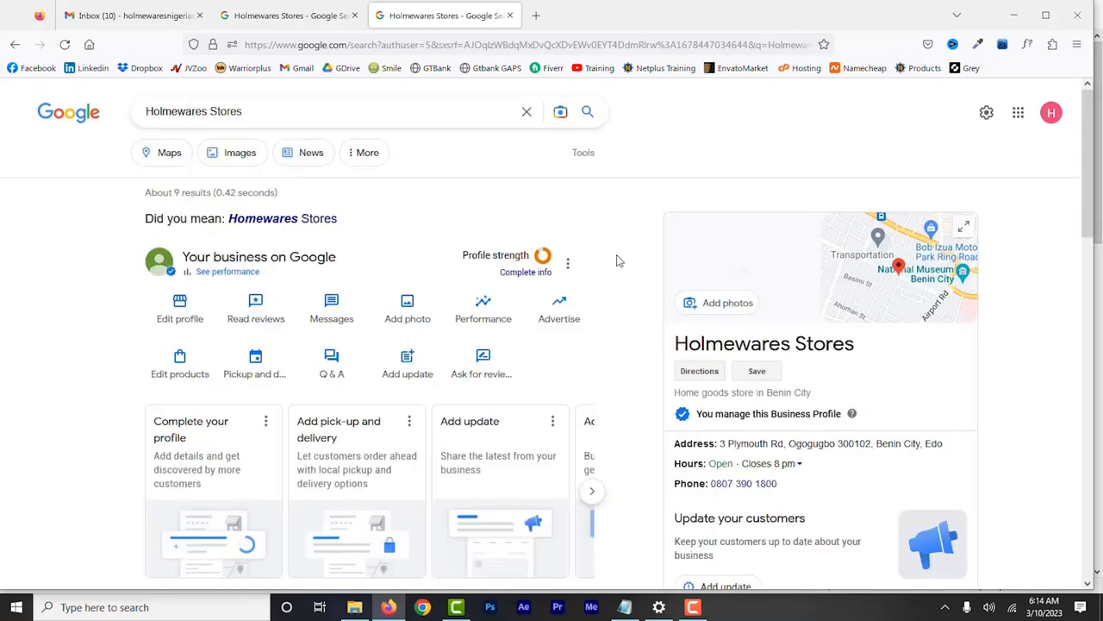
click(571, 266)
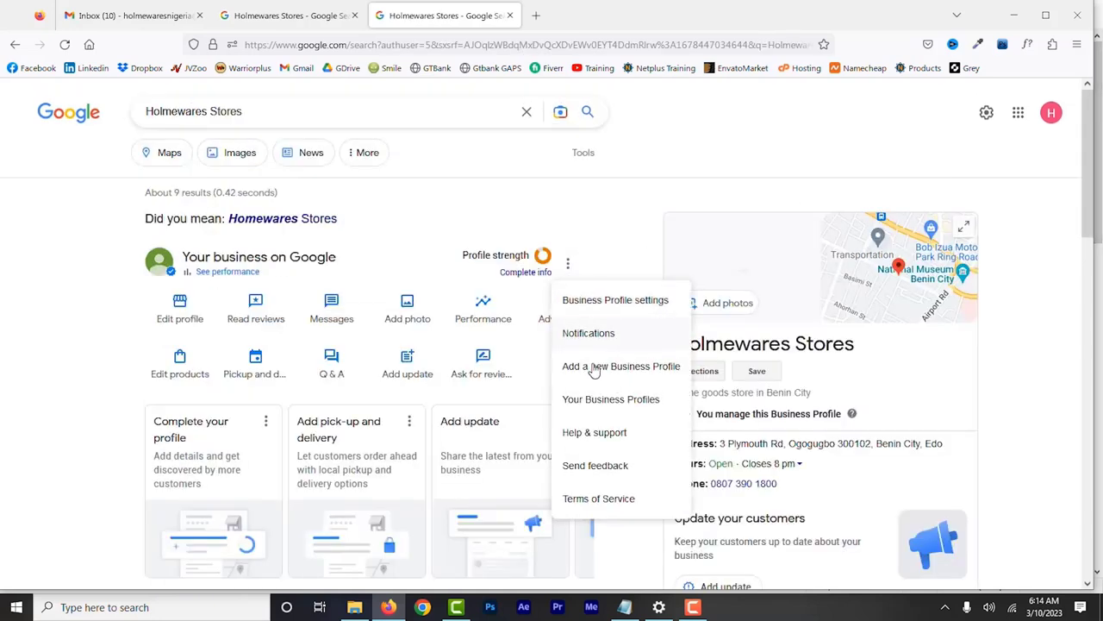
click(630, 207)
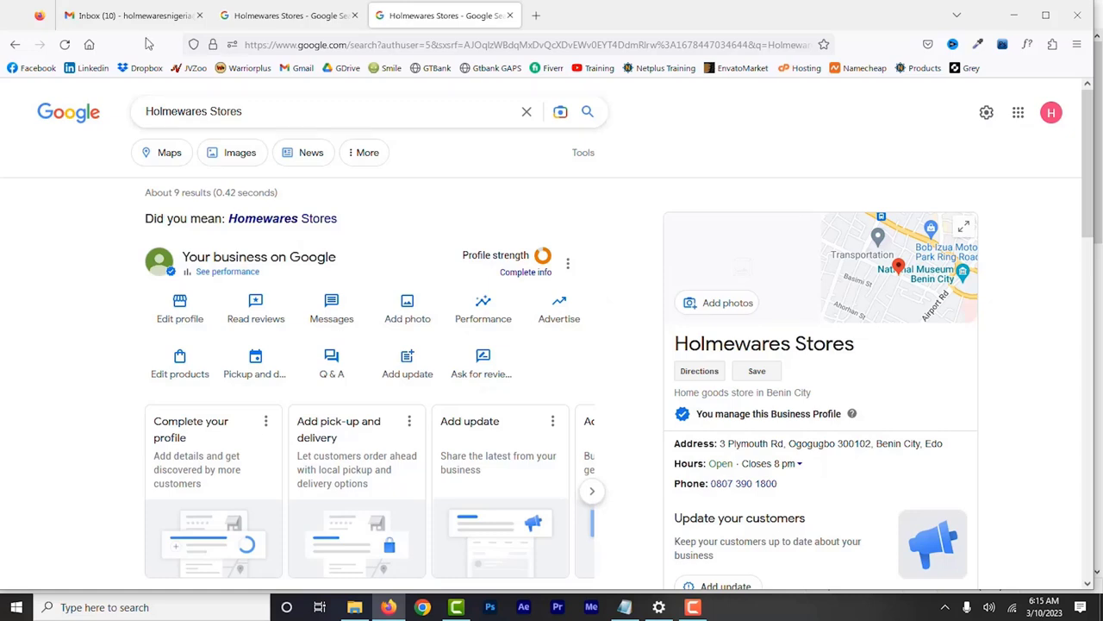
Return to the google business results, view the first Holmewares Stores profile, then close its Business information dialog.
click(16, 48)
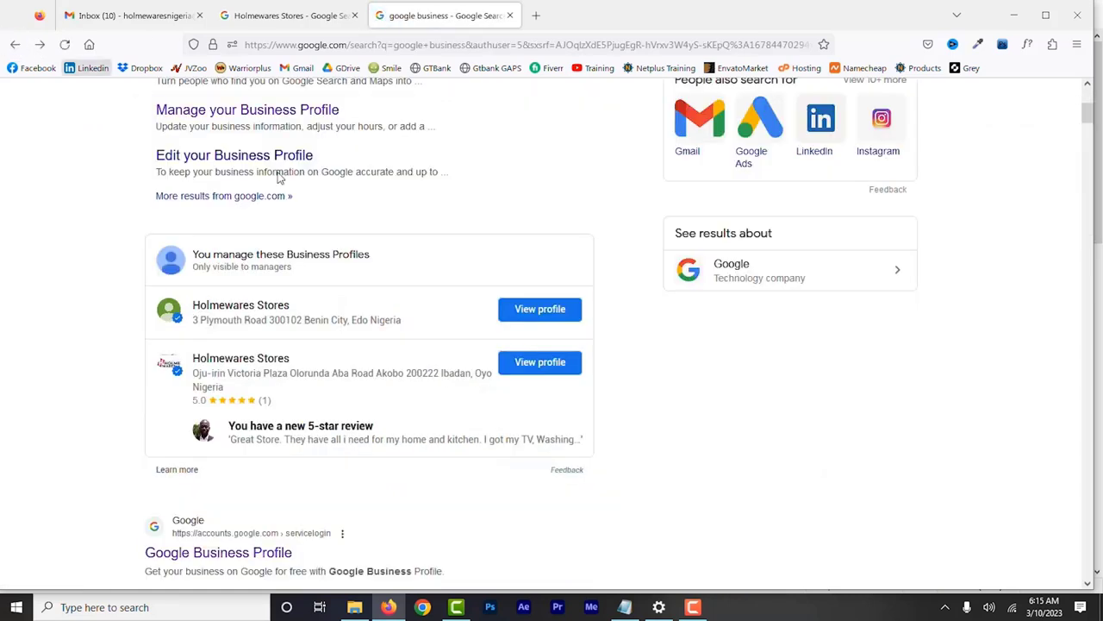
click(543, 303)
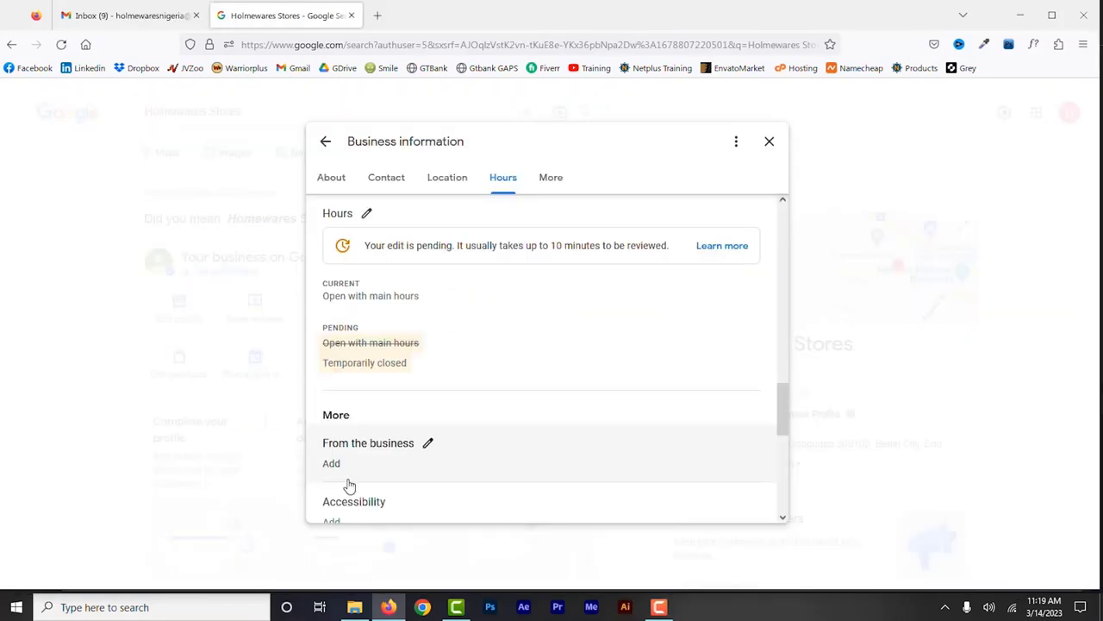
click(769, 143)
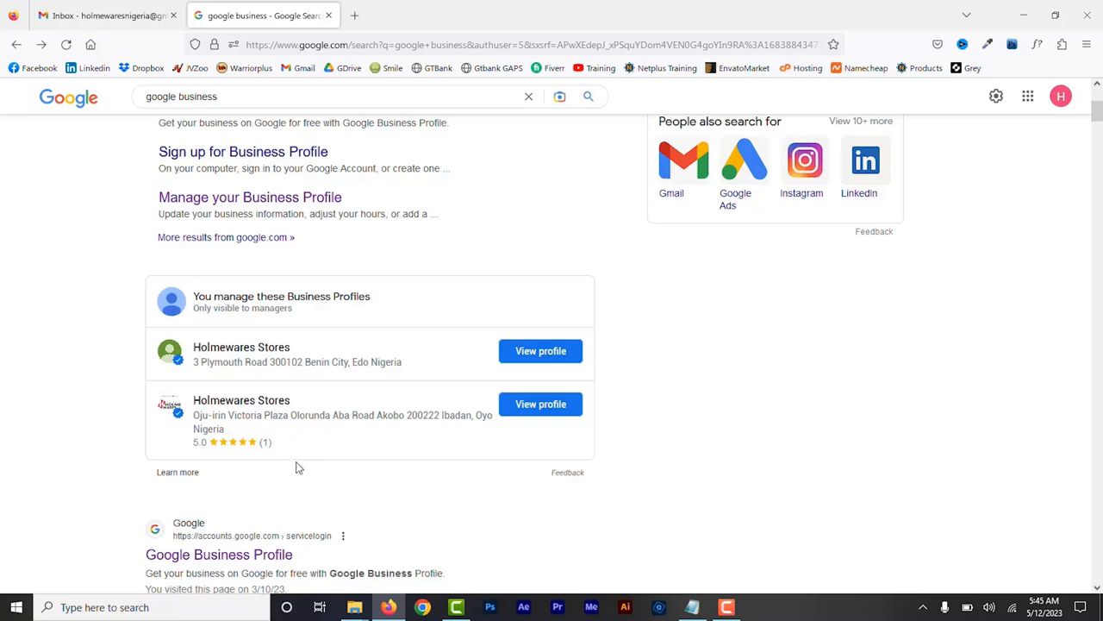
Load business.google.com/locations in a new tab to list the two Holmewares Stores businesses.
click(354, 16)
text(bus)
click(350, 45)
text(locations)
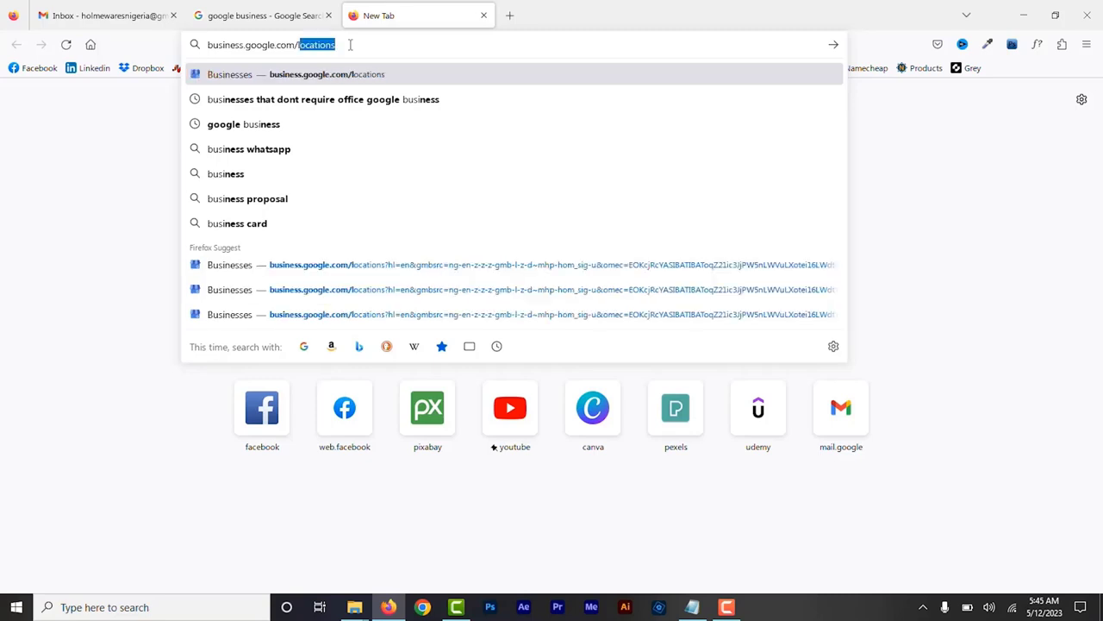
key(Return)
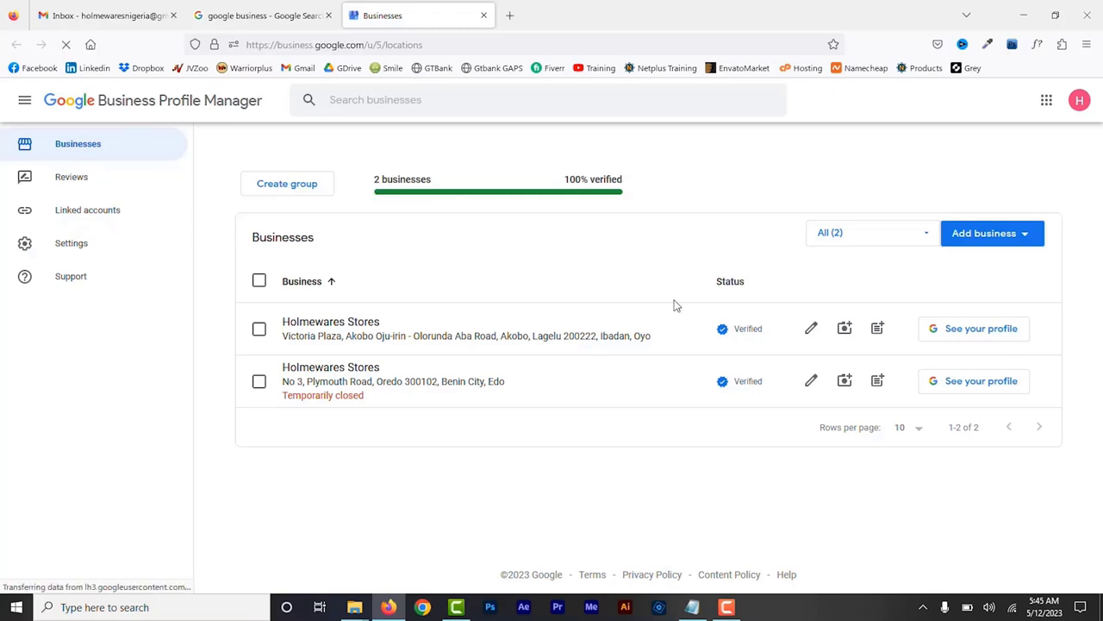
click(965, 386)
click(960, 336)
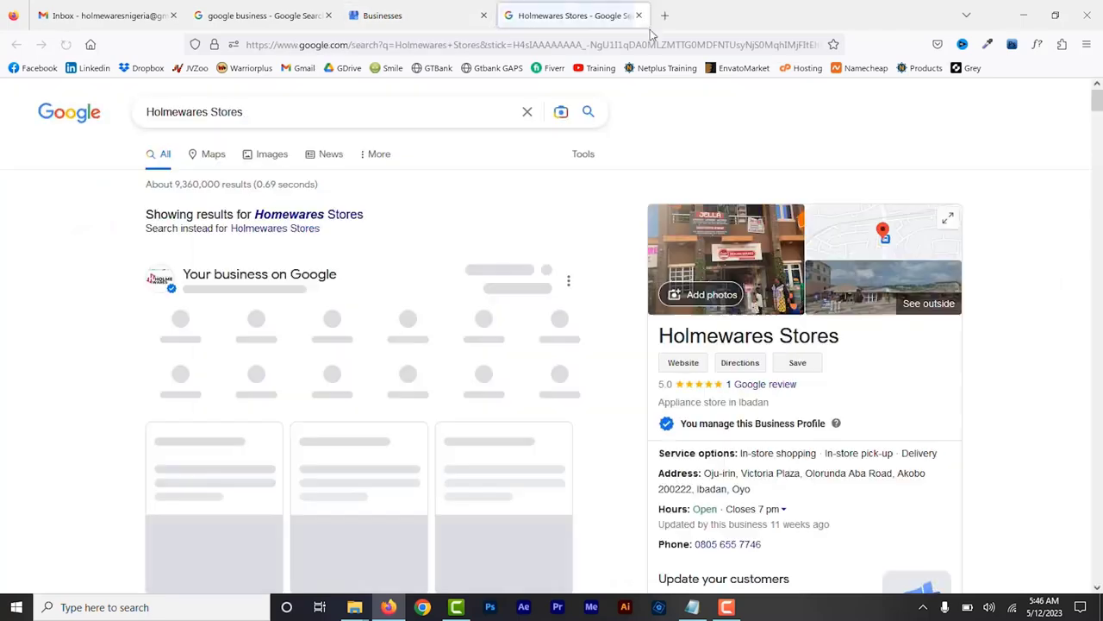
click(638, 16)
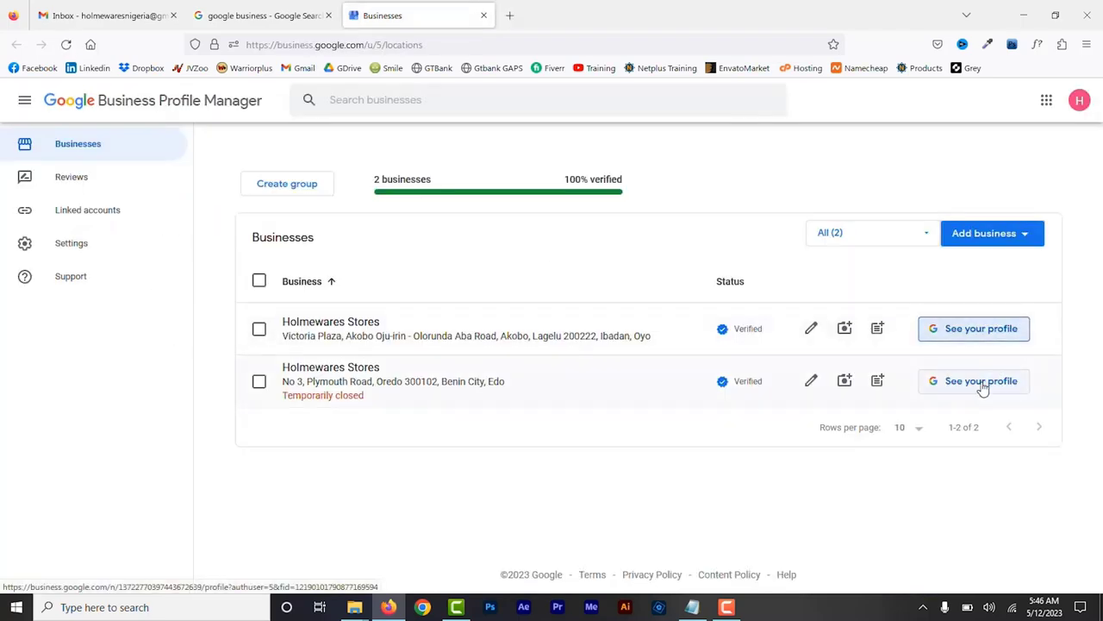
click(72, 177)
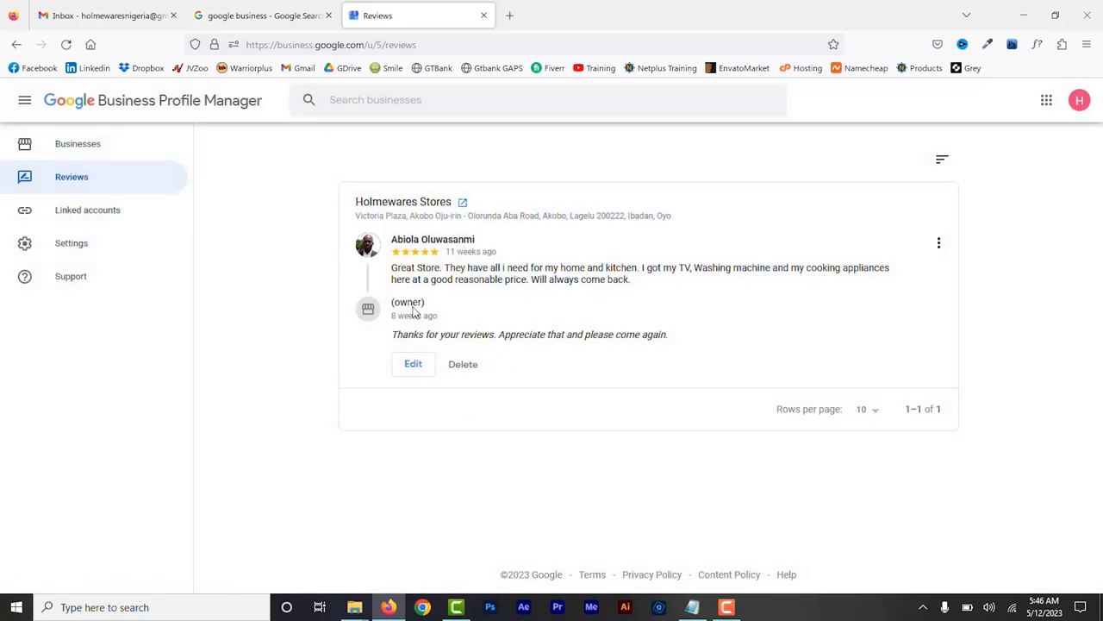
click(100, 226)
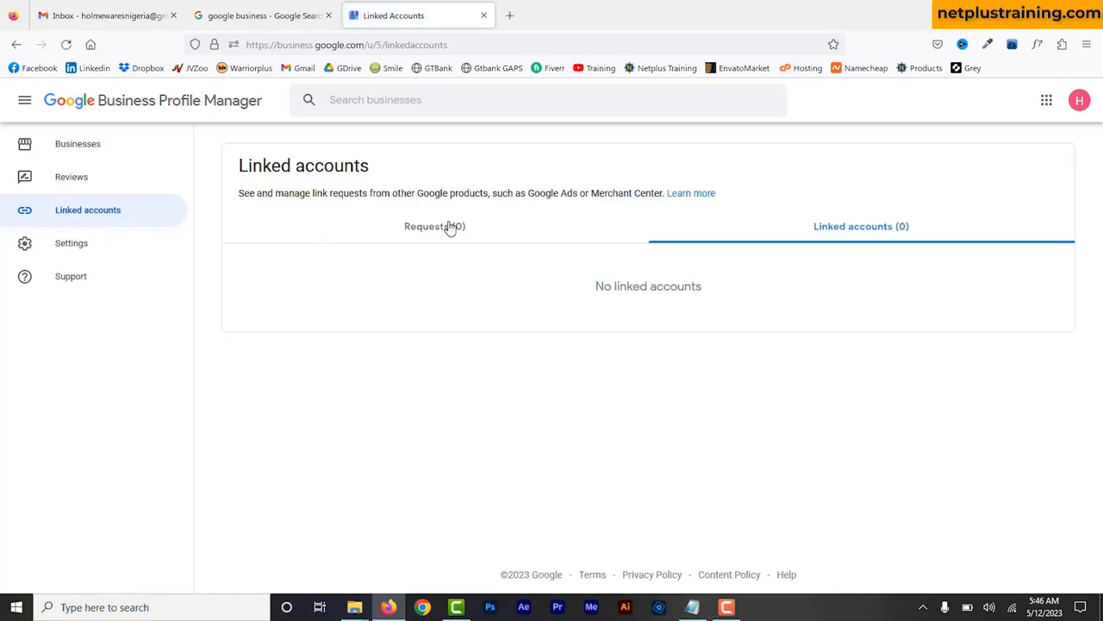
click(89, 252)
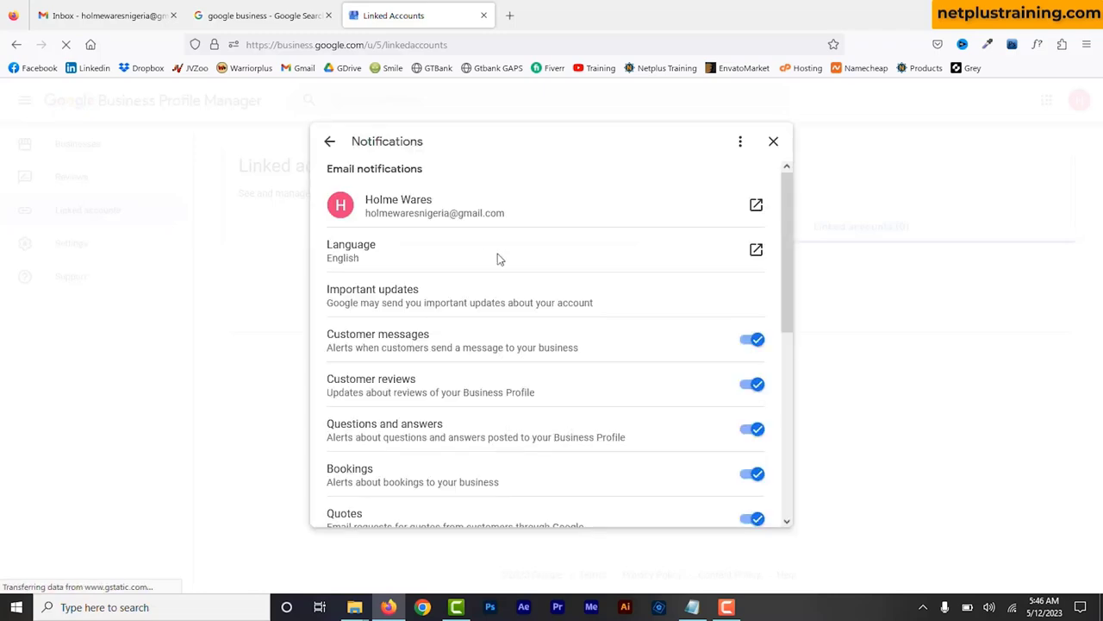
click(773, 140)
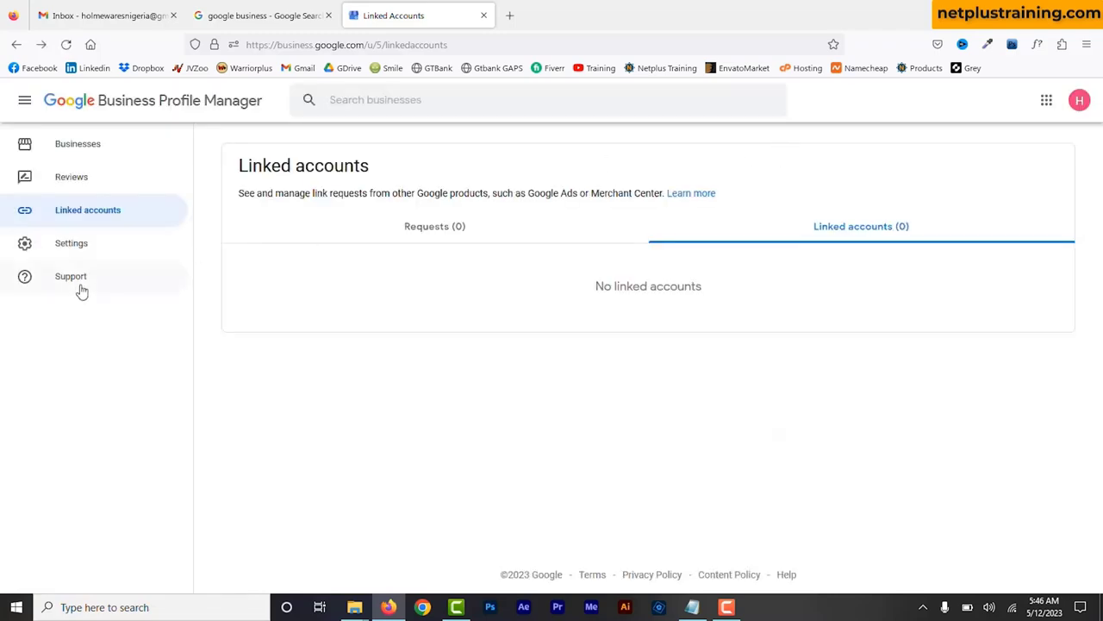
click(89, 147)
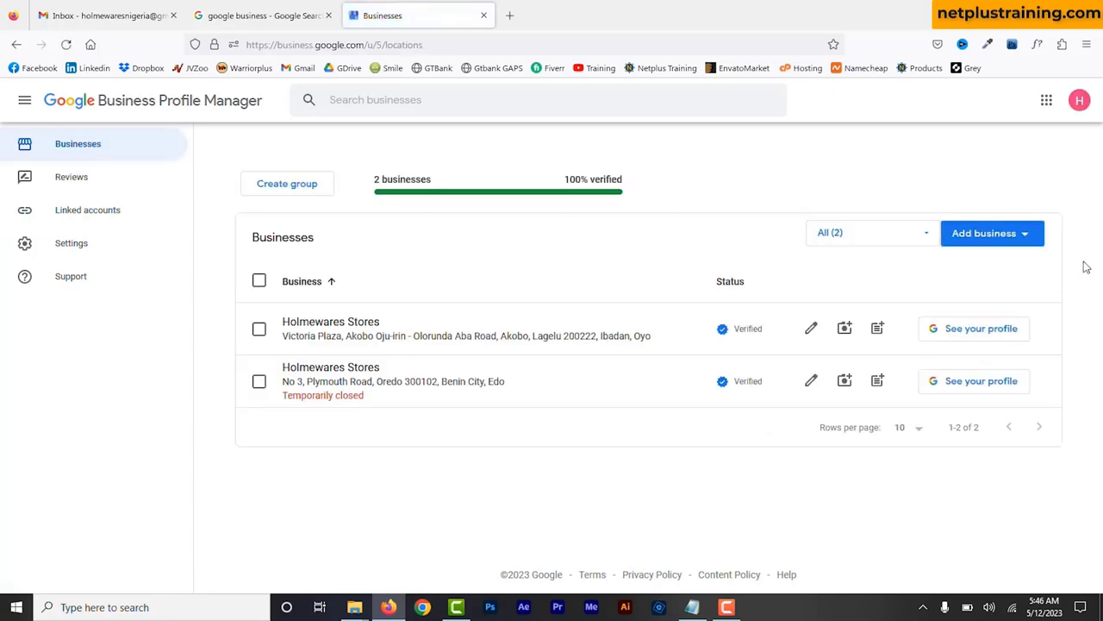
click(290, 188)
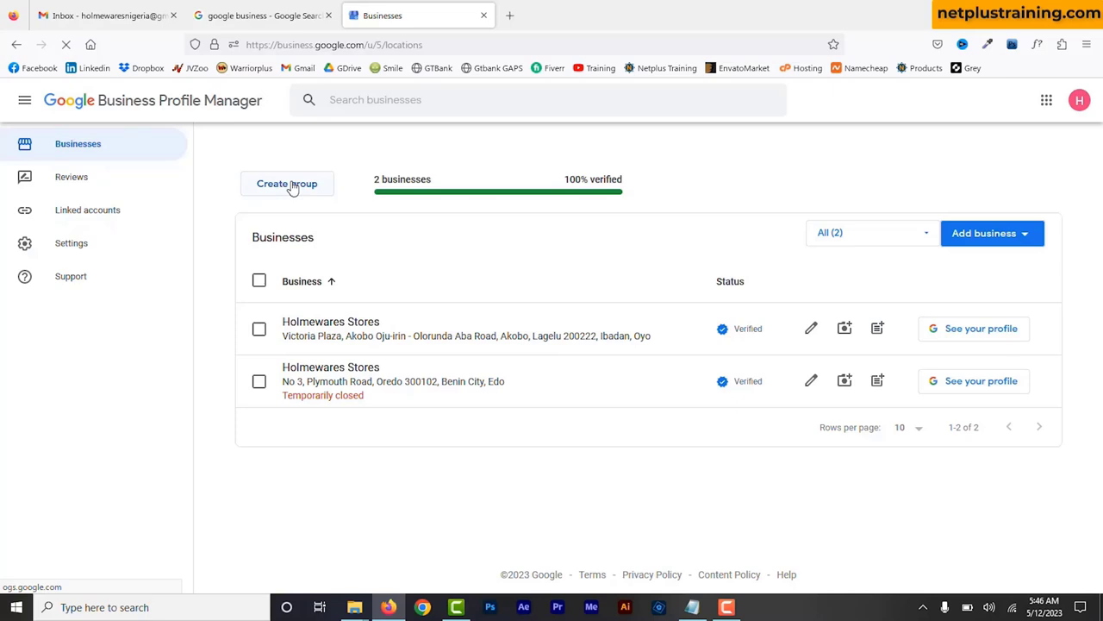
Create a business group named 'HolmeWares Group' and switch to its empty page.
click(290, 184)
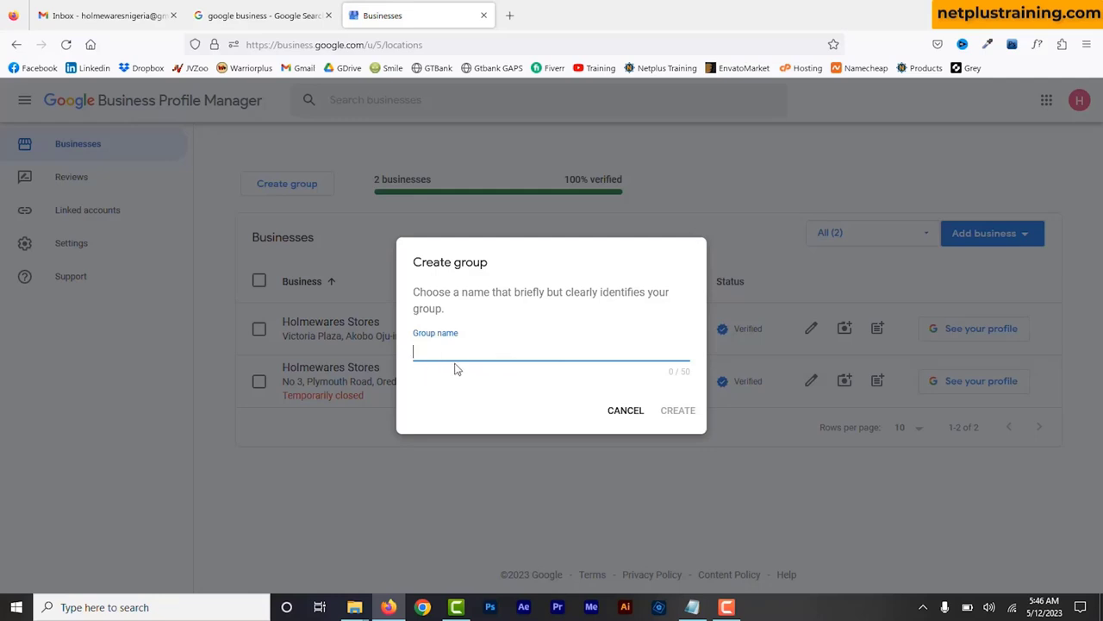
text(HolmeWares Group)
click(677, 411)
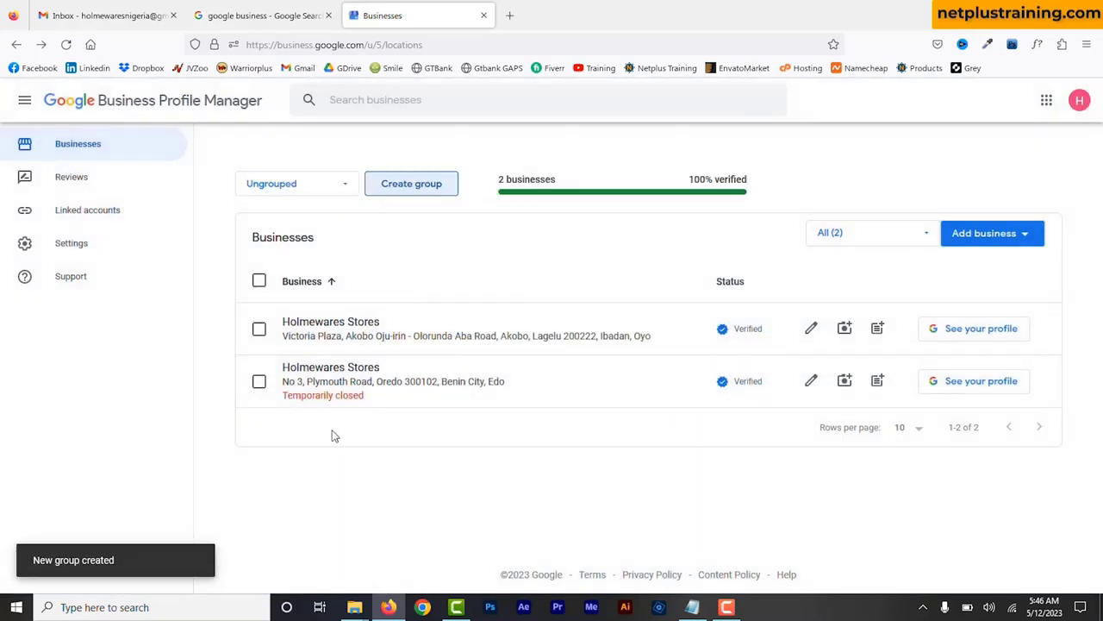
click(348, 192)
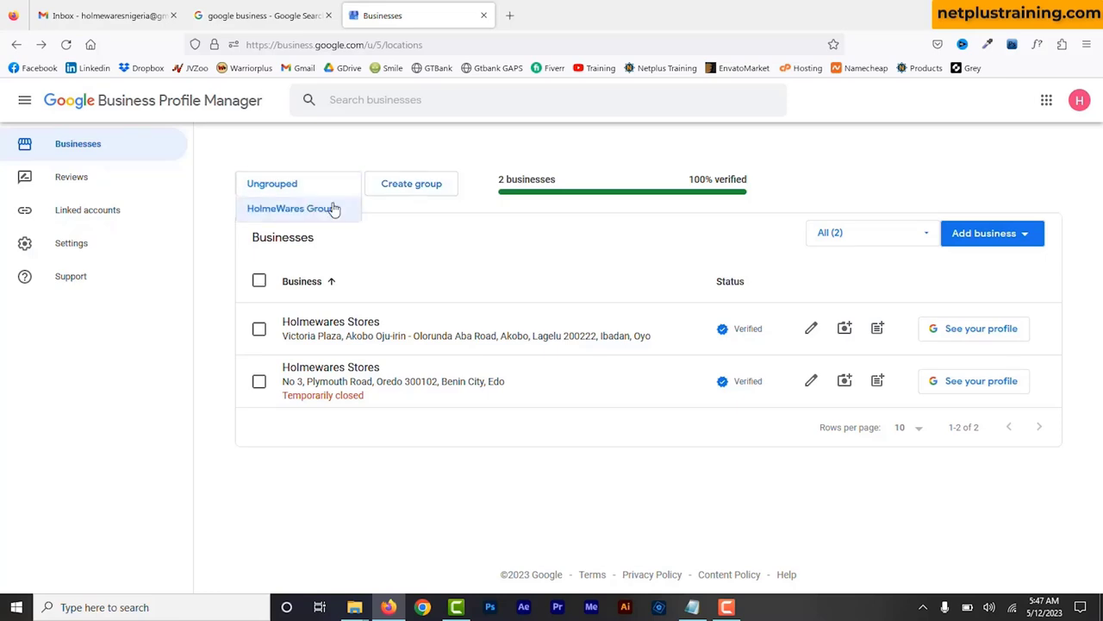
click(320, 213)
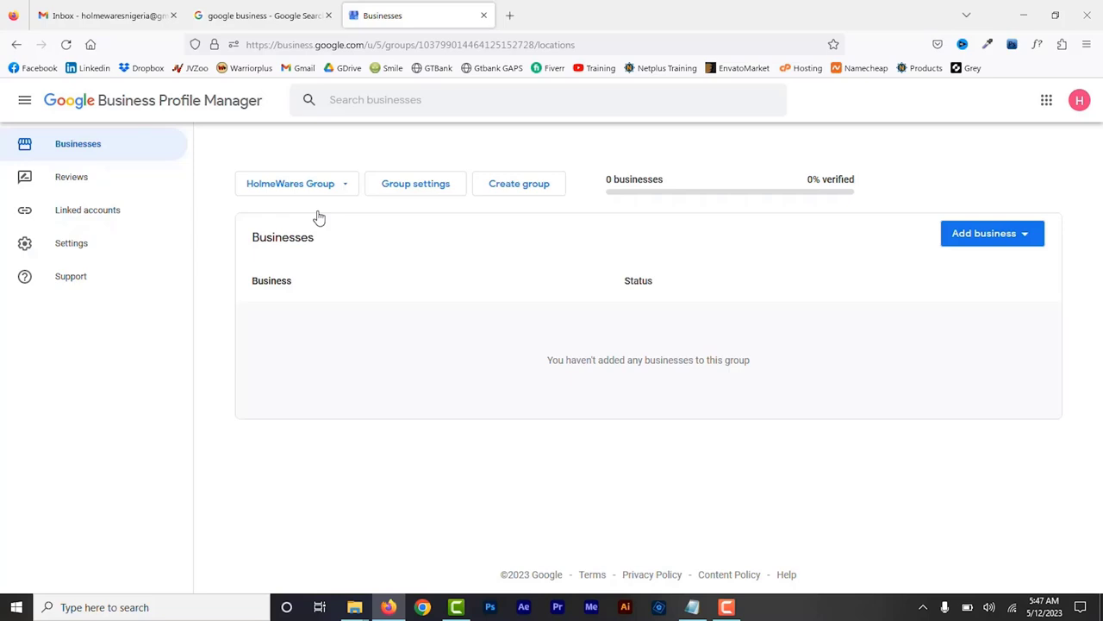
From Ungrouped, transfer both Holmewares Stores businesses into HolmeWares Group.
click(343, 185)
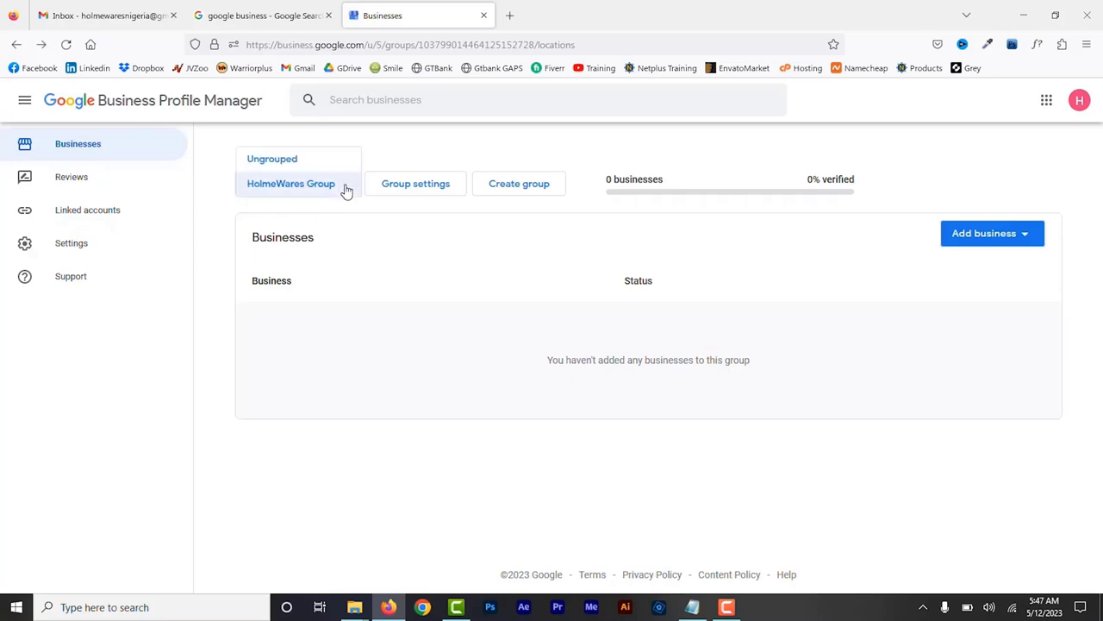
click(284, 162)
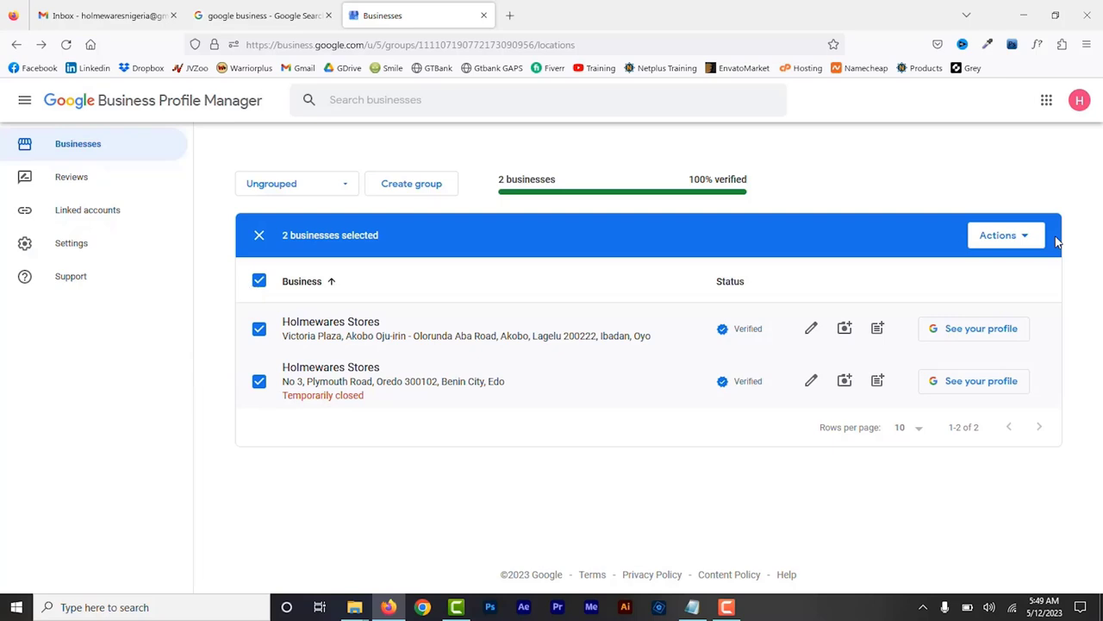
click(1030, 239)
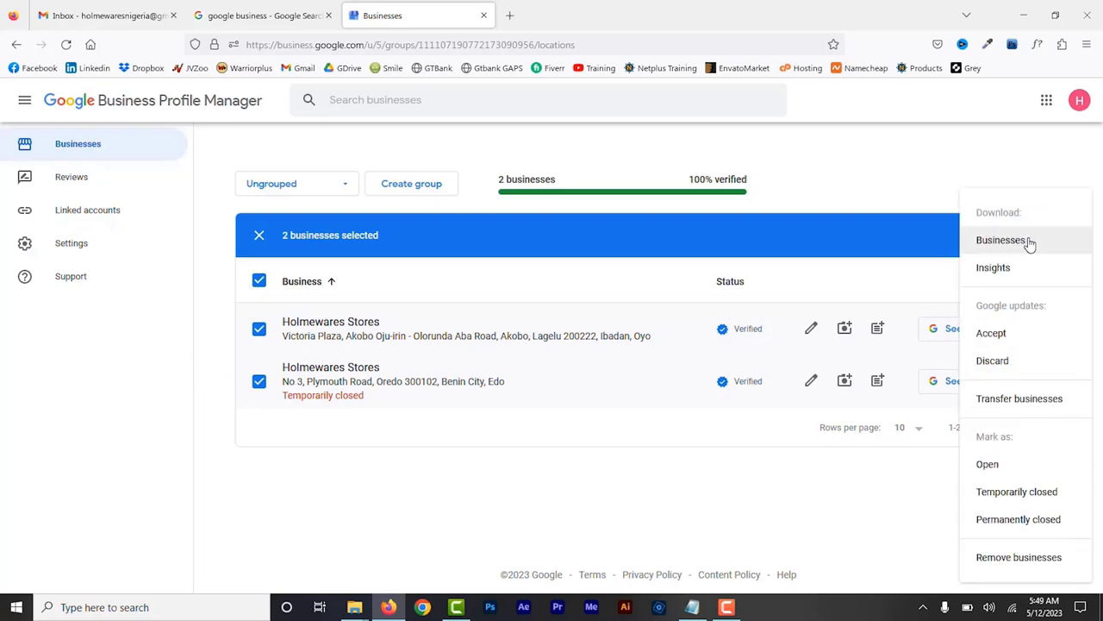
click(1025, 405)
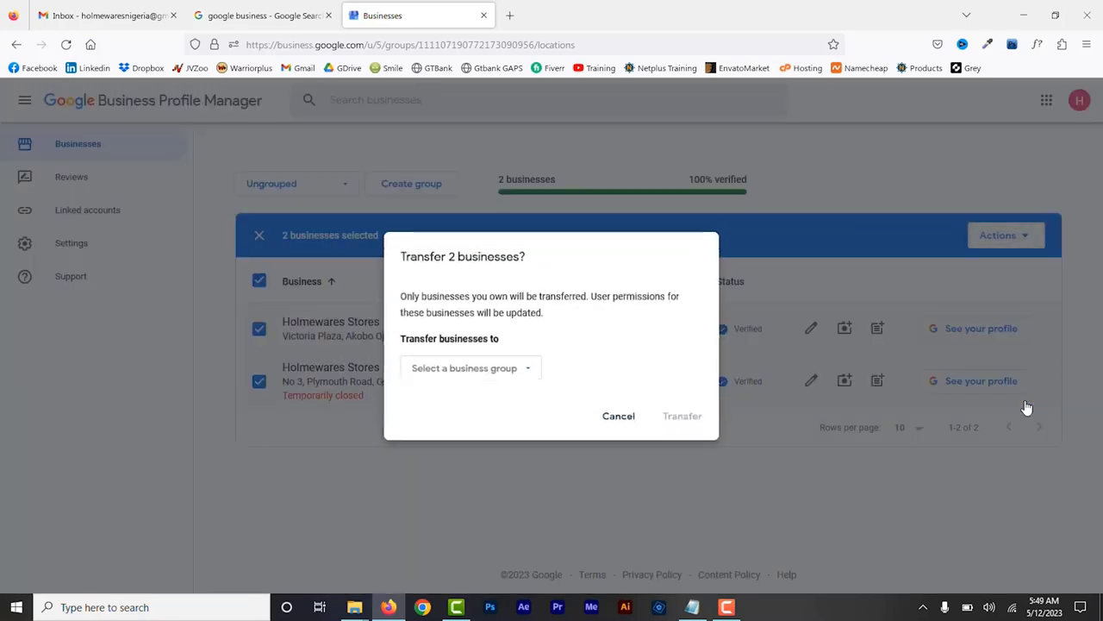
click(520, 379)
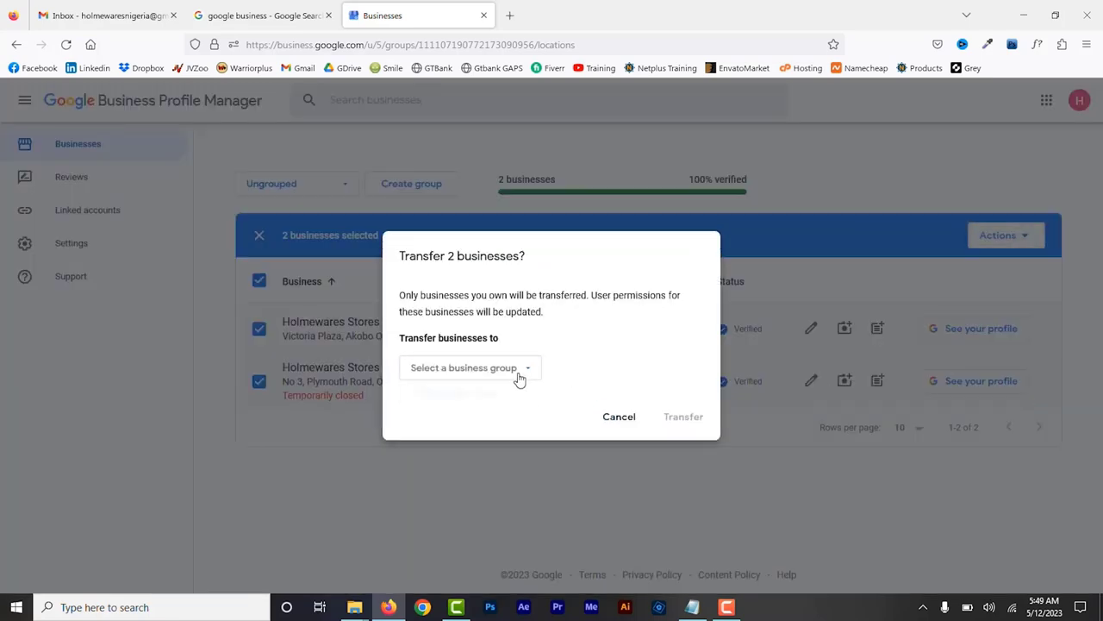
click(497, 394)
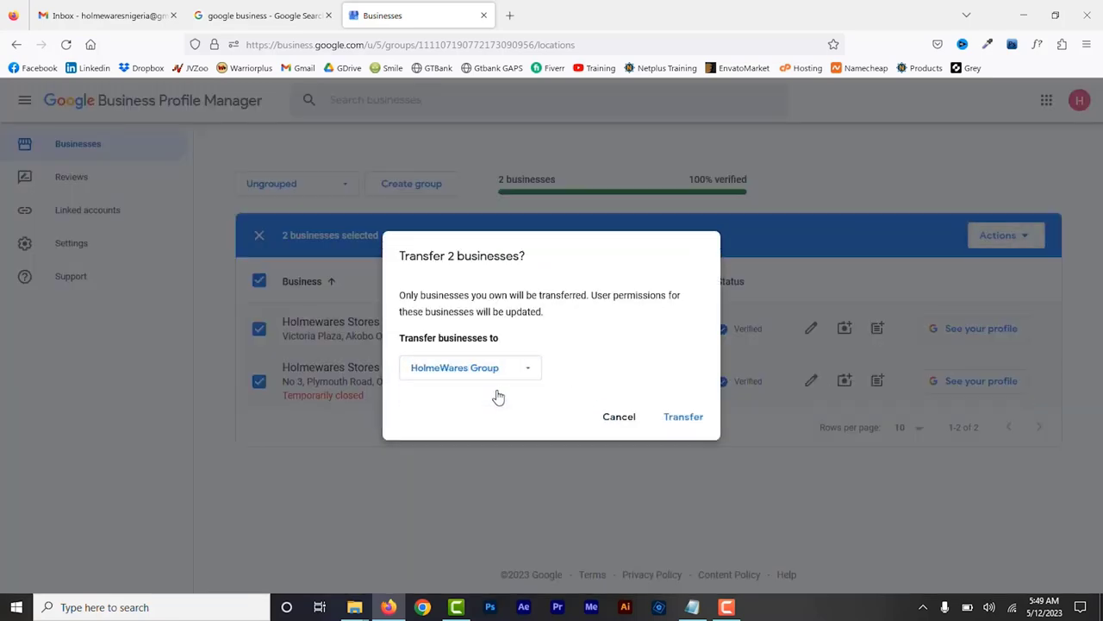
click(684, 417)
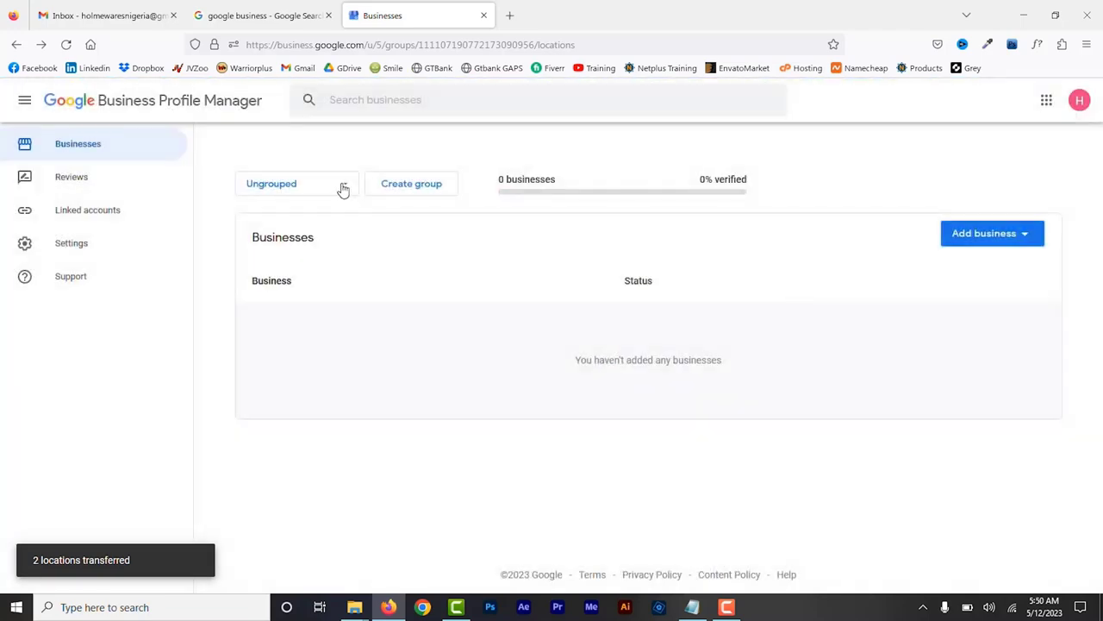
click(342, 184)
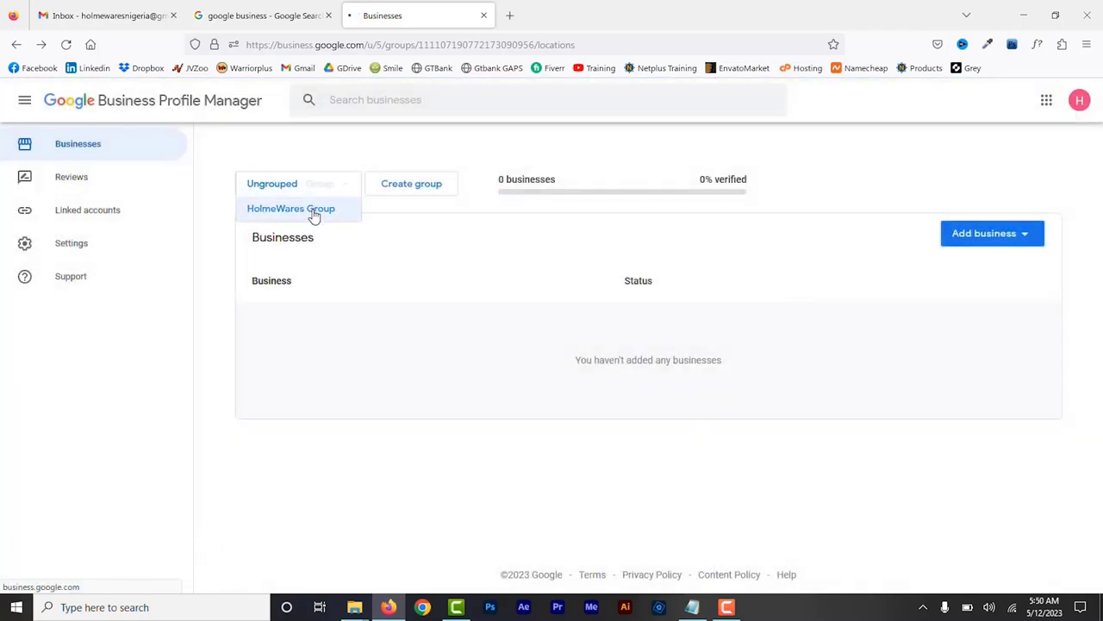
Switch to HolmeWares Group and review its group settings and managers list.
click(314, 212)
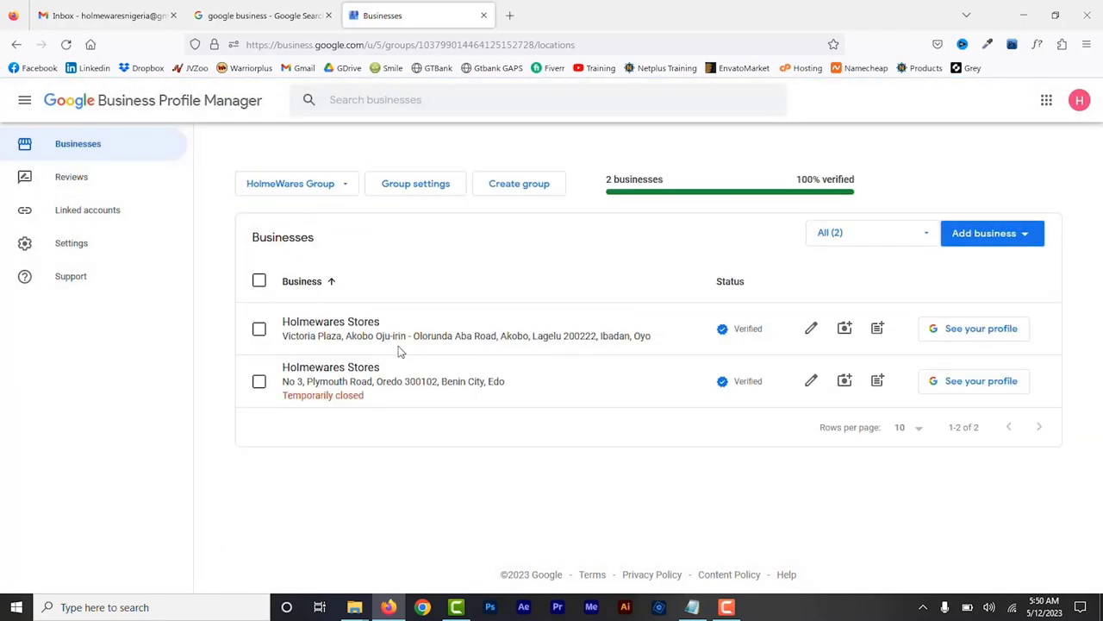
click(428, 189)
scroll(276, 491, down, 2)
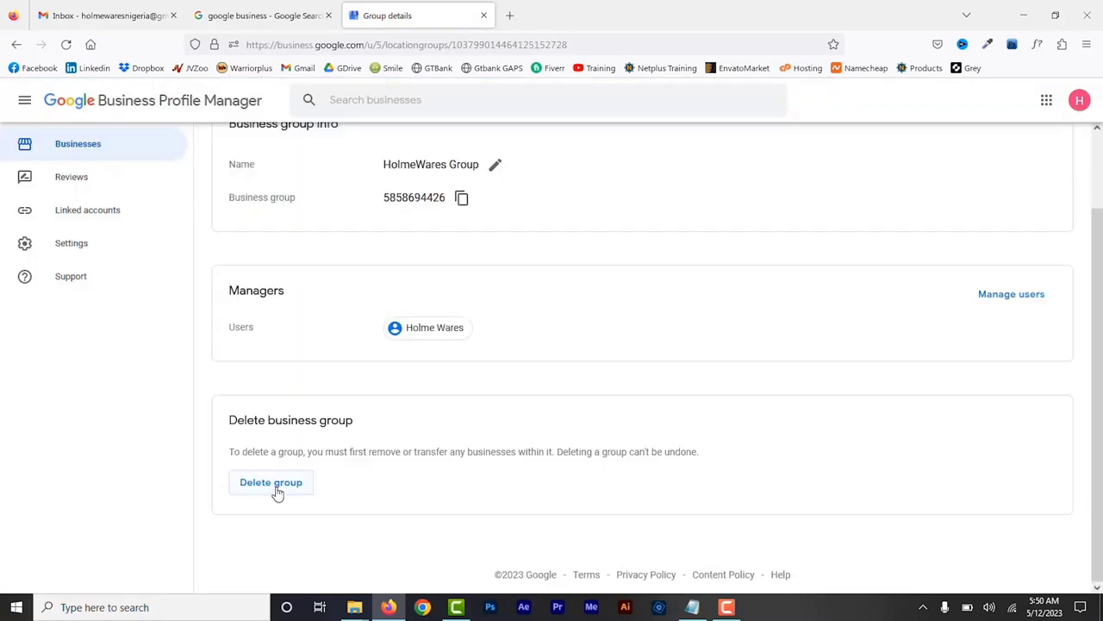
click(1000, 296)
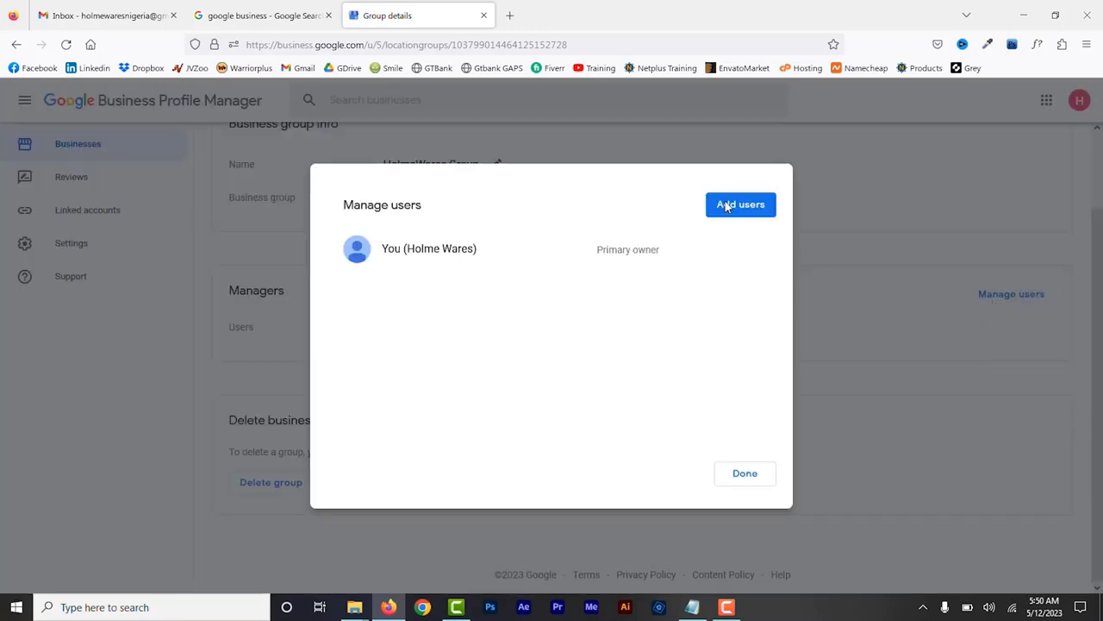
click(745, 474)
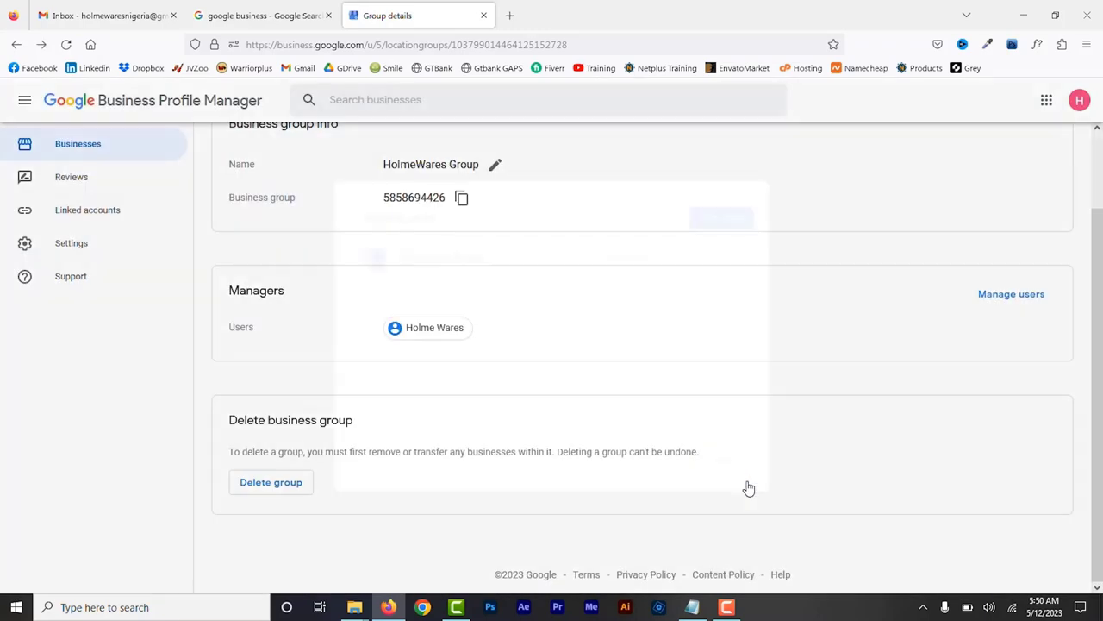
click(219, 163)
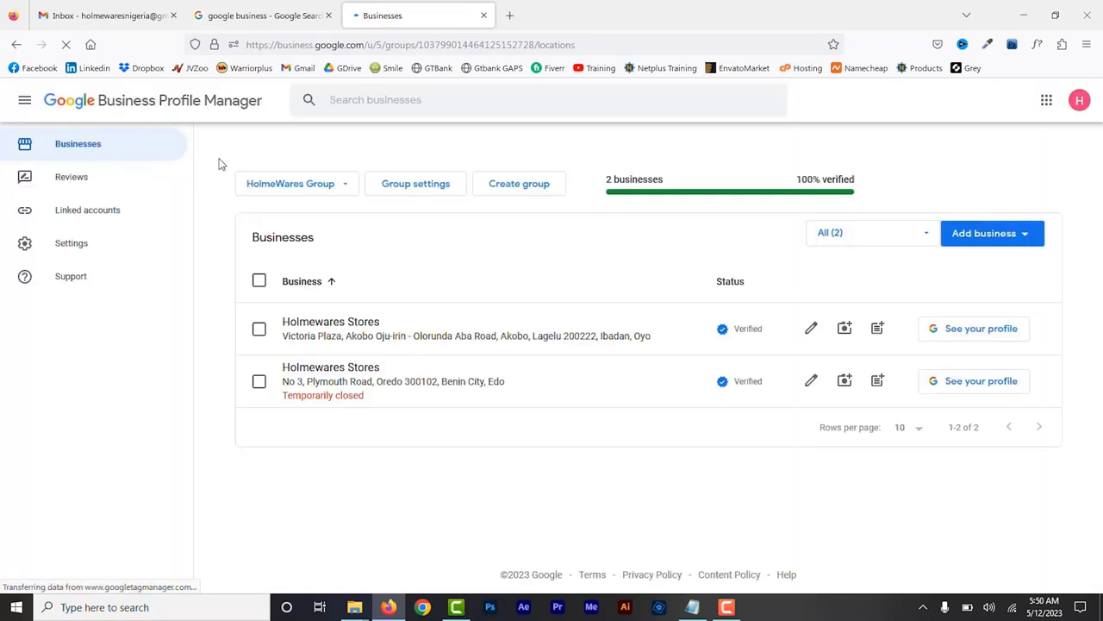
Preview adding a single business, back out to the group list, then return to Google Search.
click(303, 181)
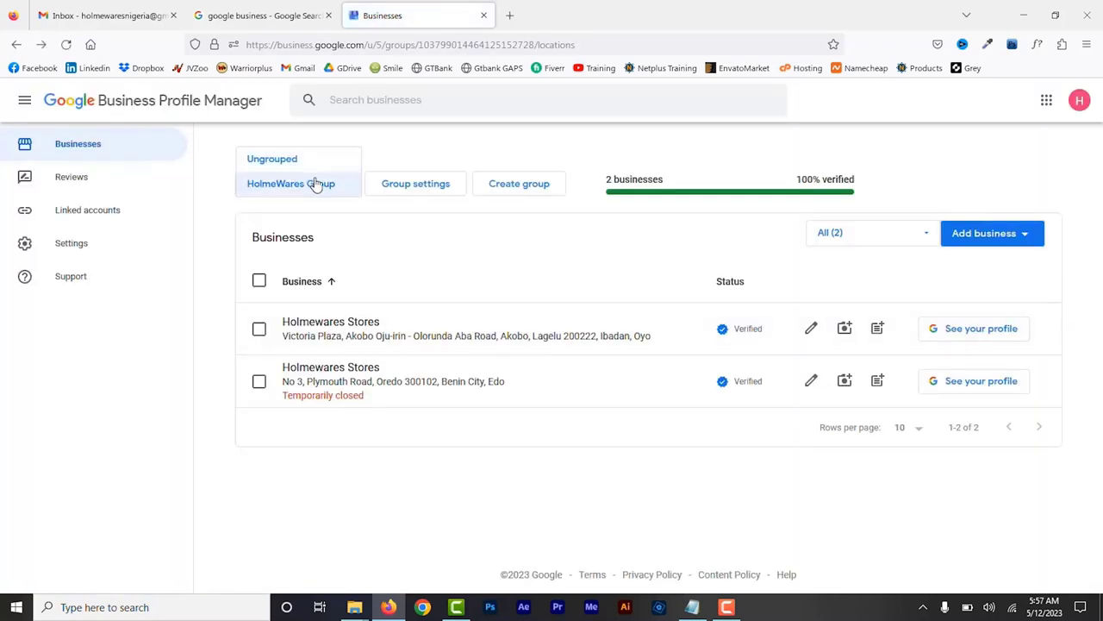
click(316, 183)
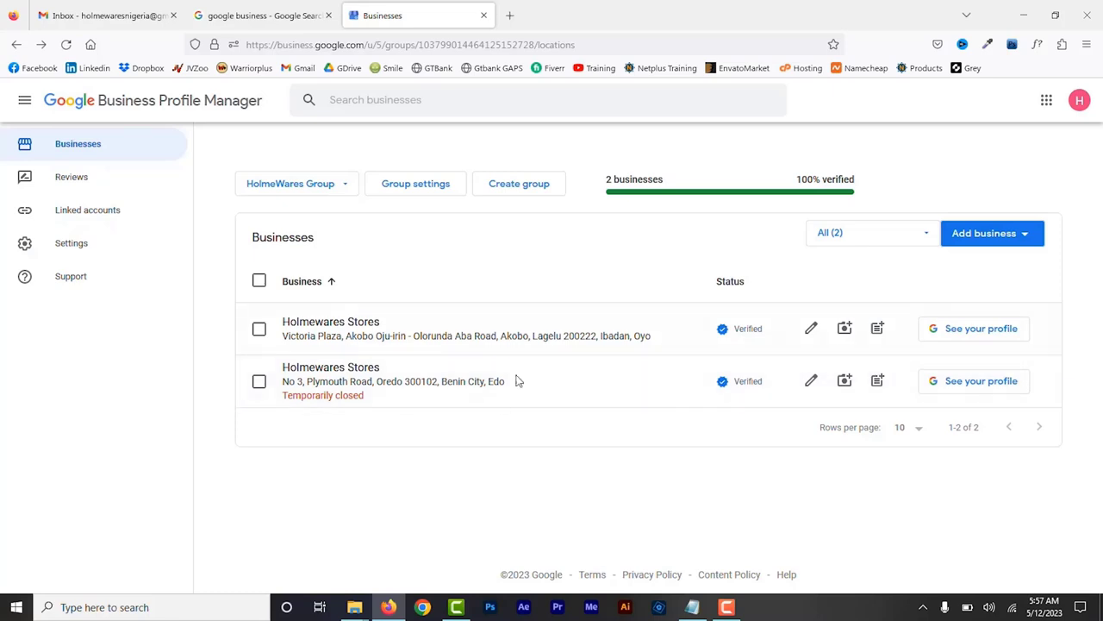
click(1025, 238)
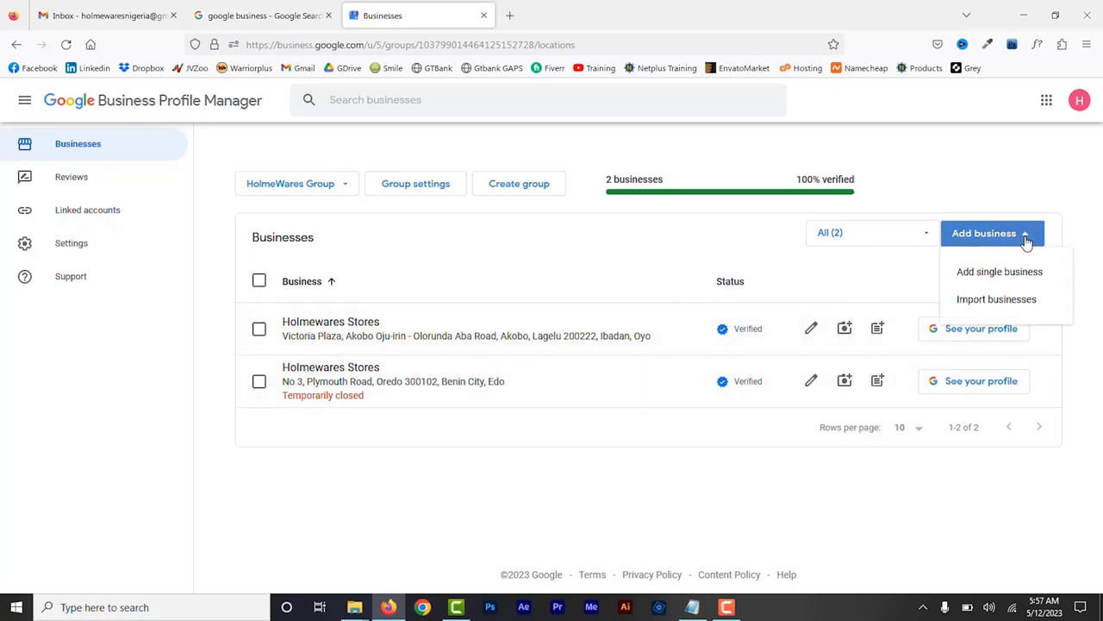
click(980, 274)
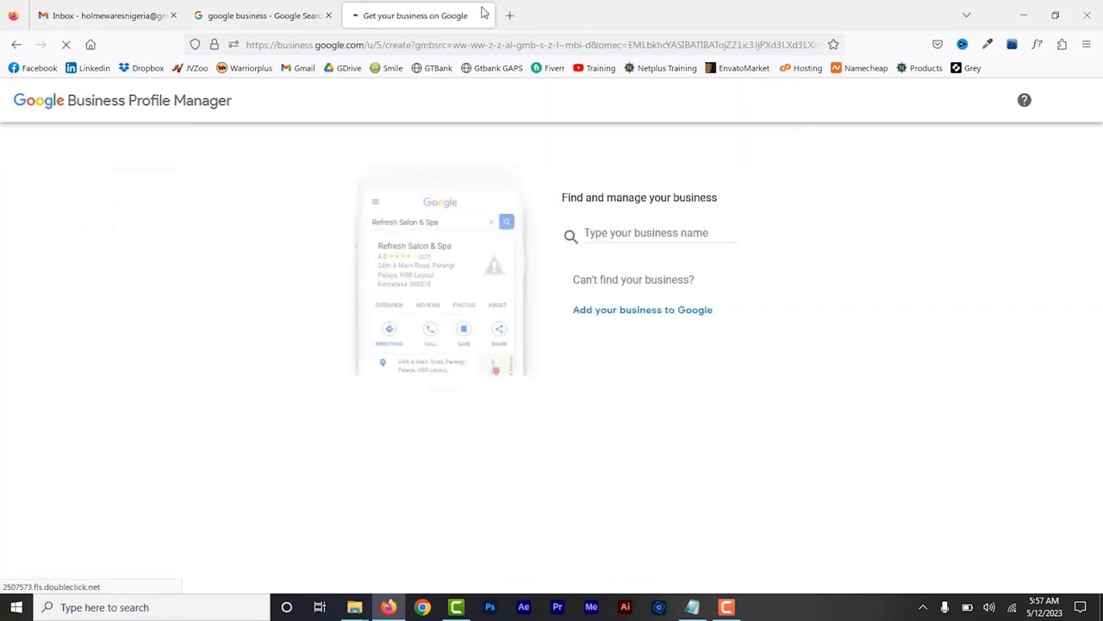
click(620, 311)
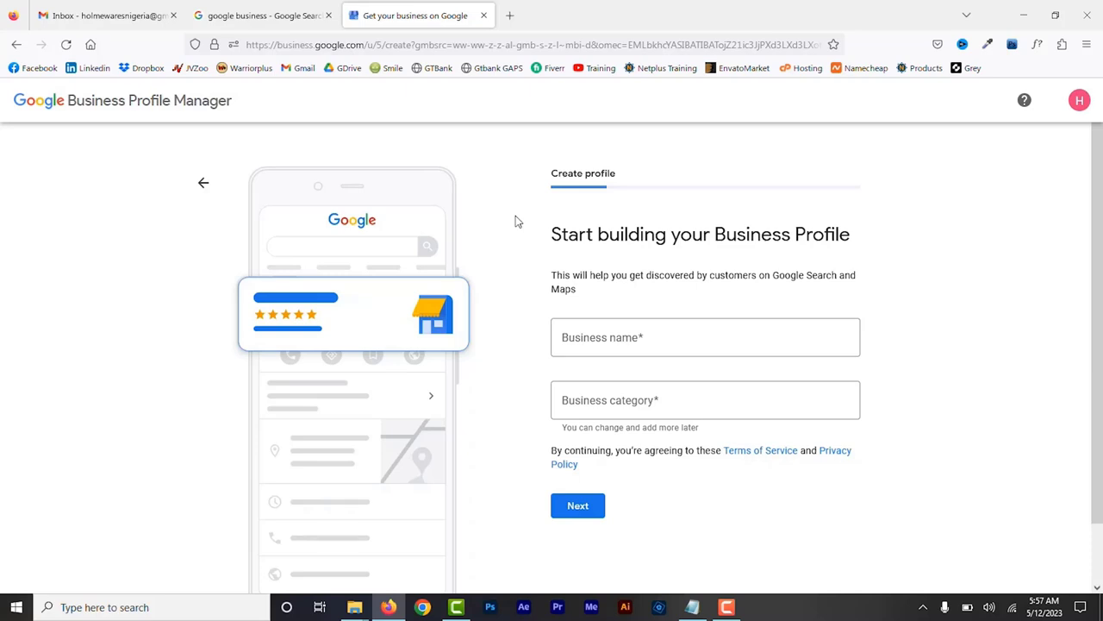
click(17, 45)
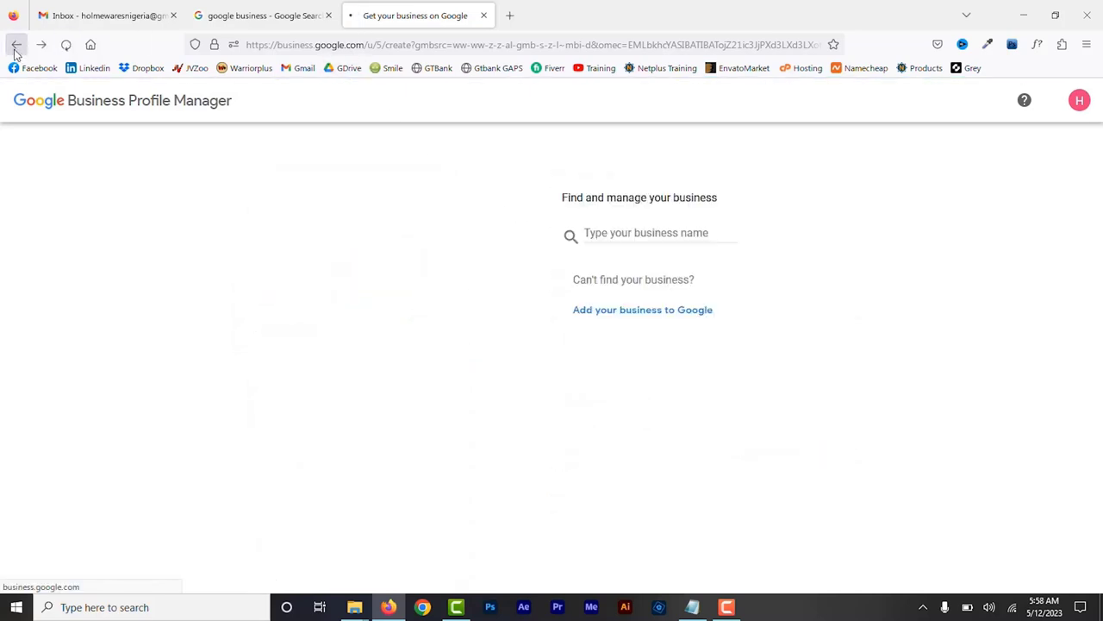
click(16, 45)
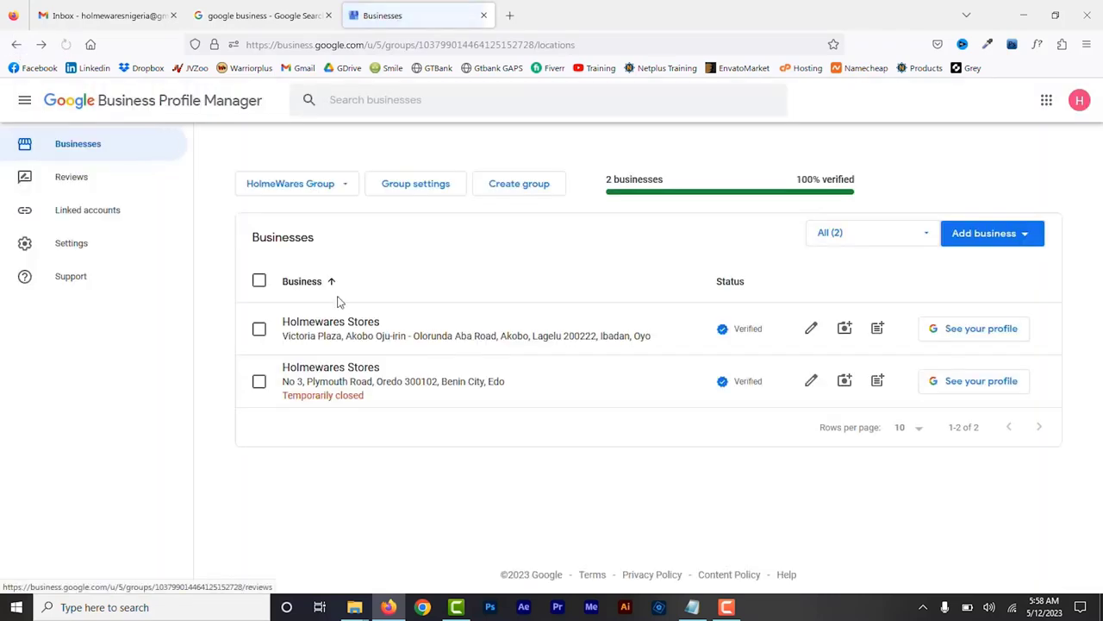
key(ctrl+shift+Tab)
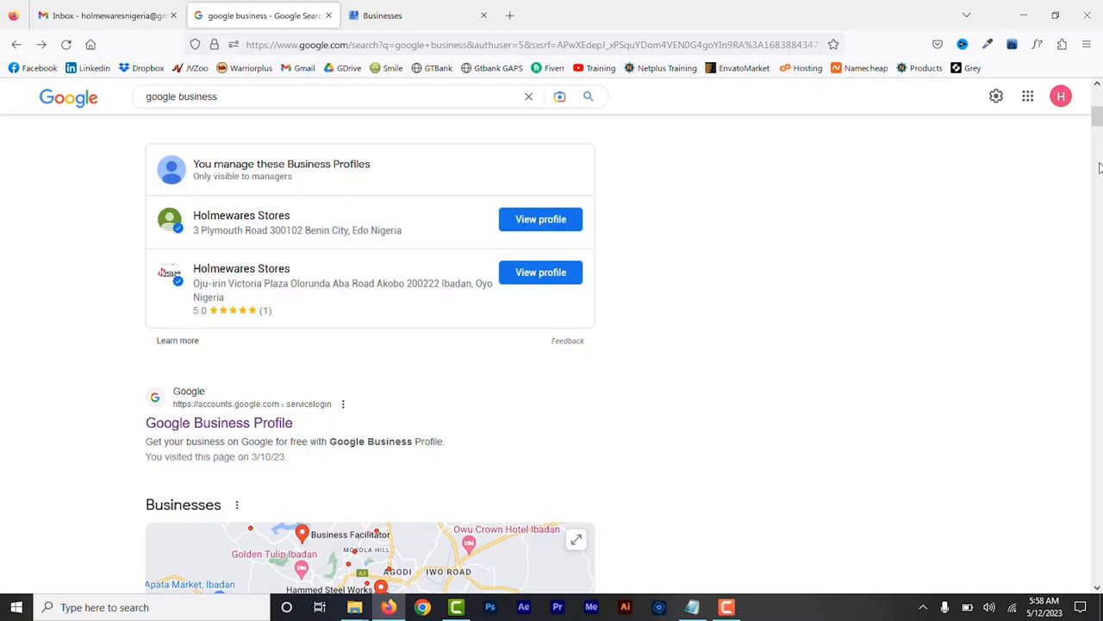
drag(1098, 128, 1099, 116)
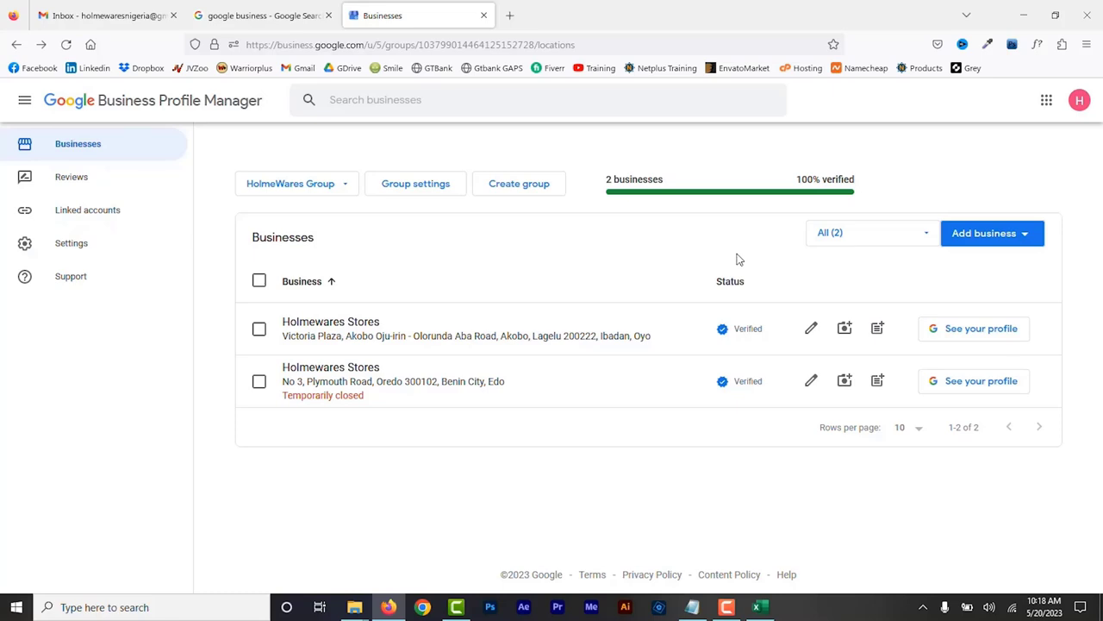
click(1029, 240)
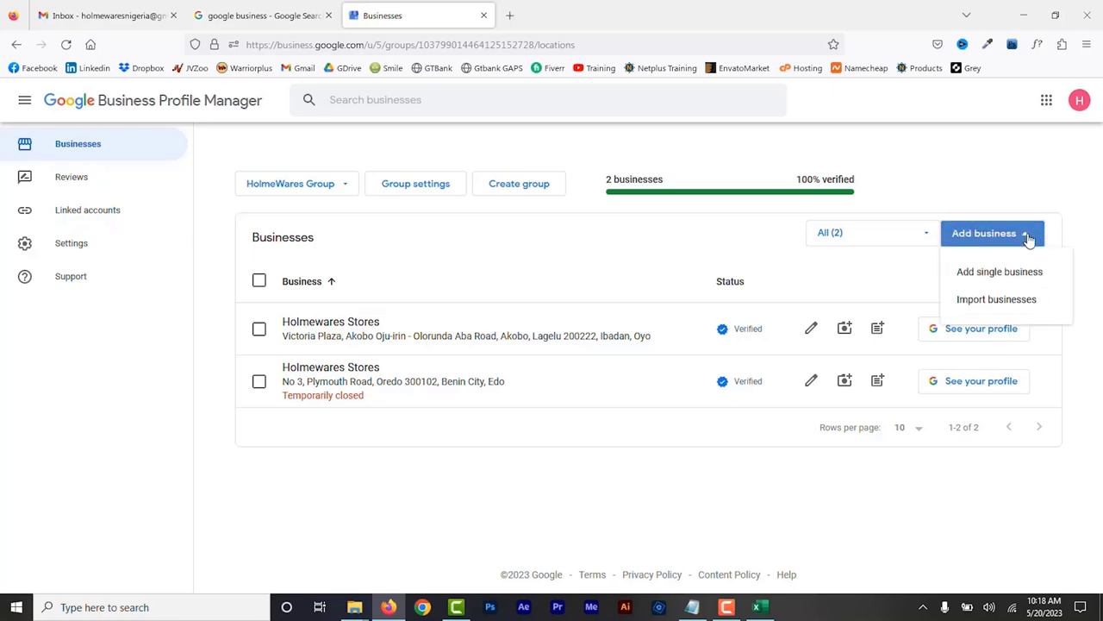
Open Import businesses and reveal the template's .xlsx and .csv download options.
click(985, 303)
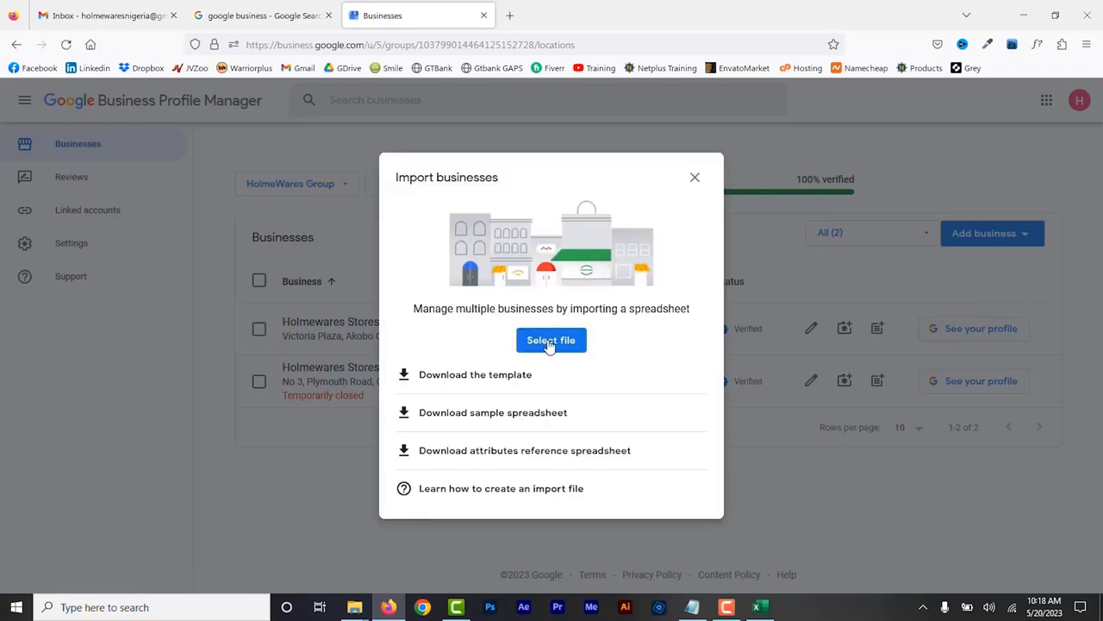
click(493, 378)
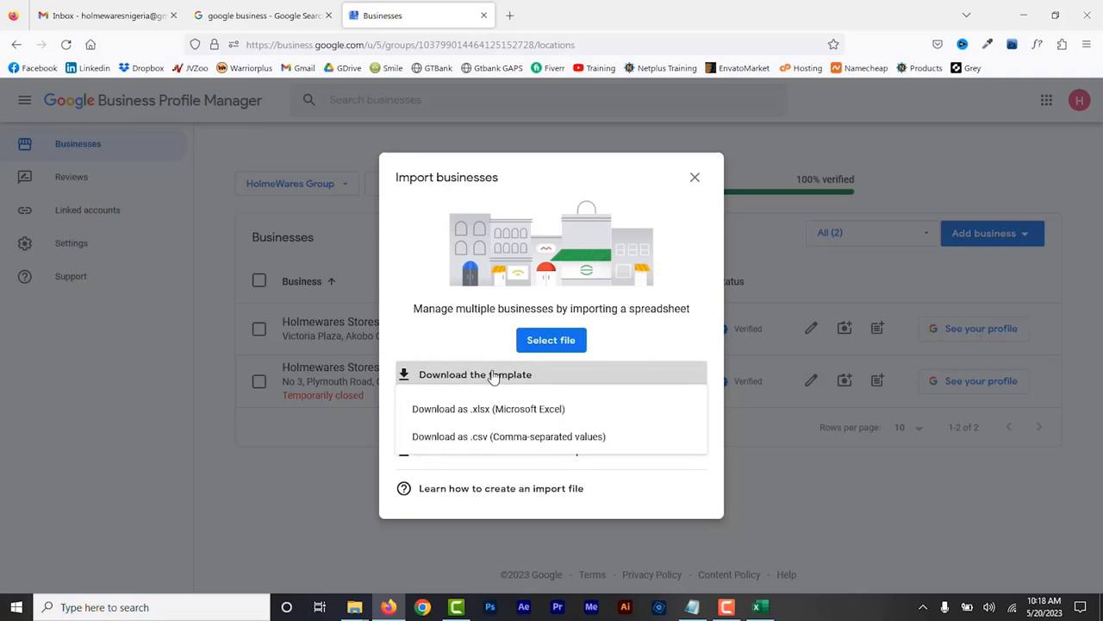
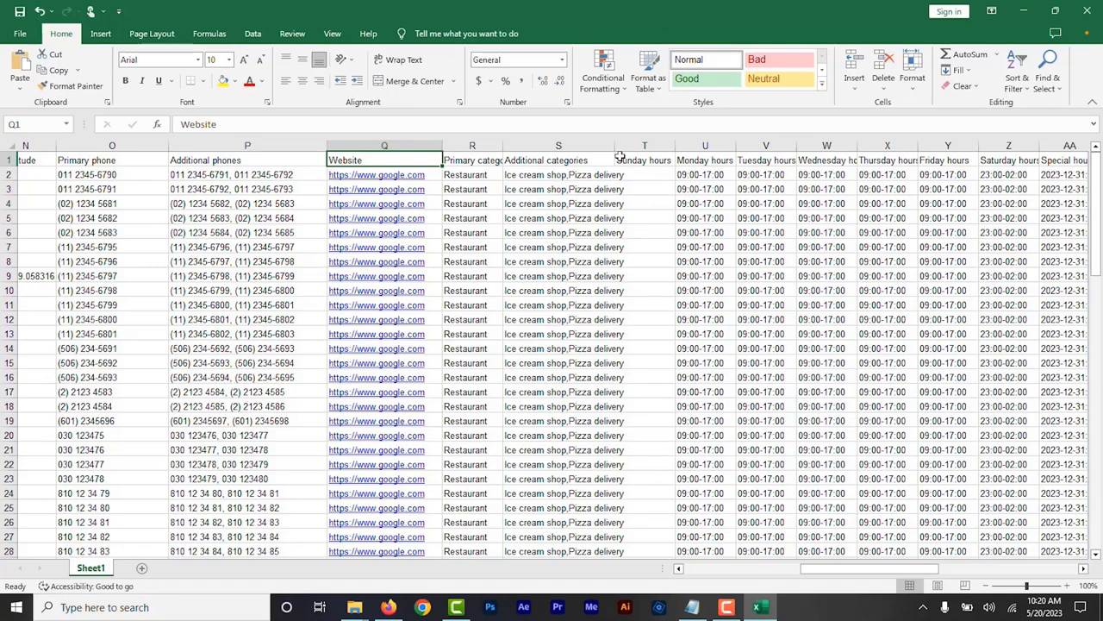
Widen columns AB and AE and the Store code column A.
drag(921, 568, 977, 570)
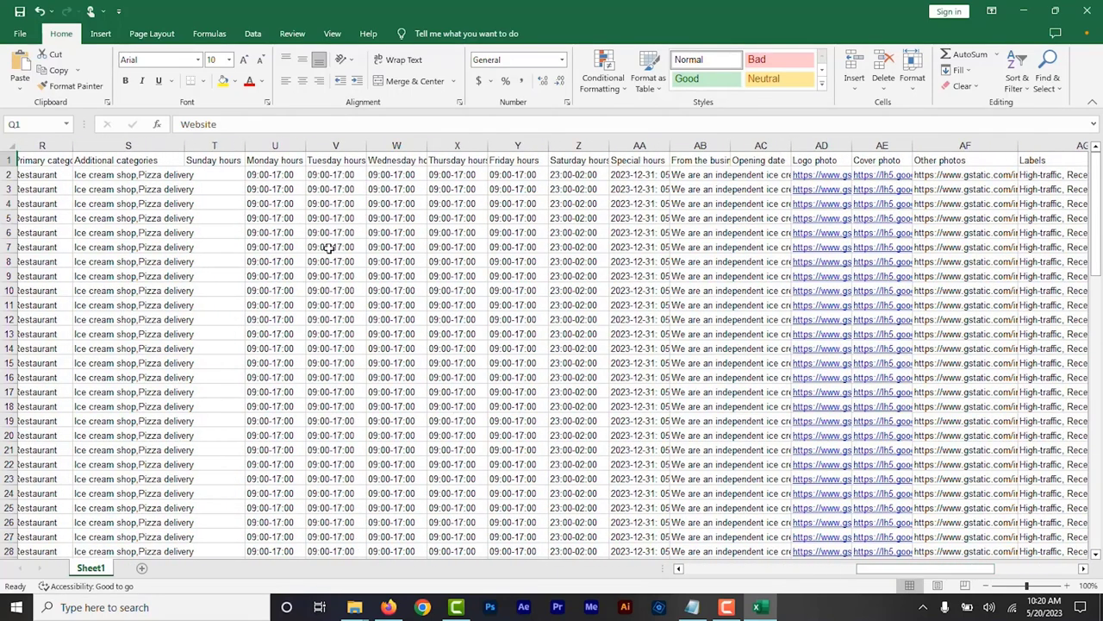
drag(730, 152, 773, 153)
drag(920, 569, 968, 569)
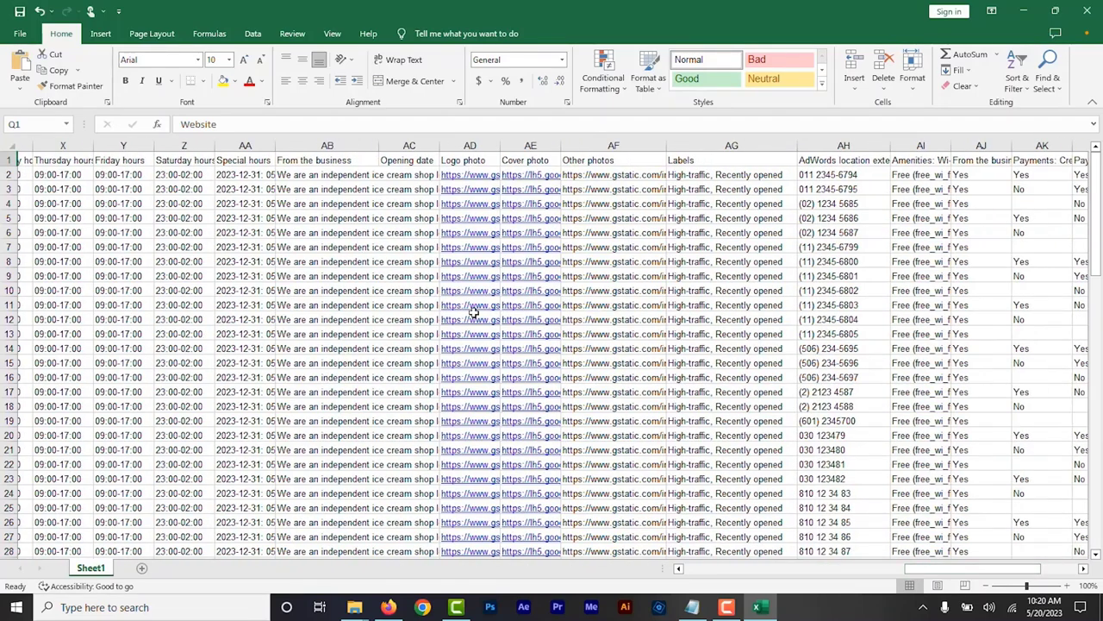
drag(560, 155, 625, 152)
drag(993, 572, 773, 571)
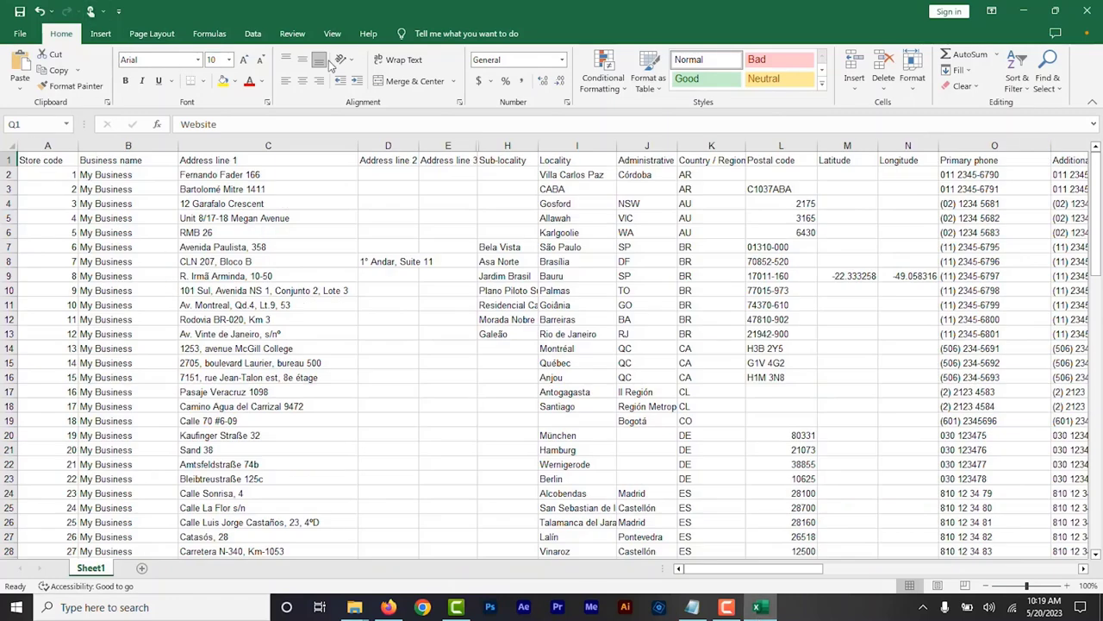
drag(77, 143, 93, 146)
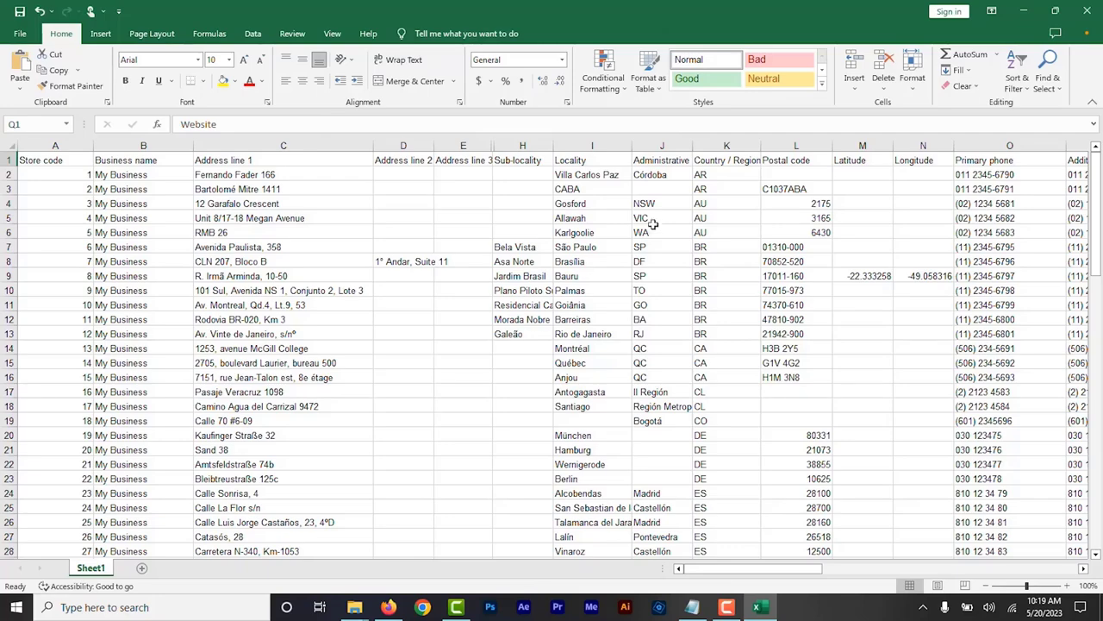
Widen column AB for description text, settle column AE at a moderate width, and return to column A.
drag(766, 569, 815, 570)
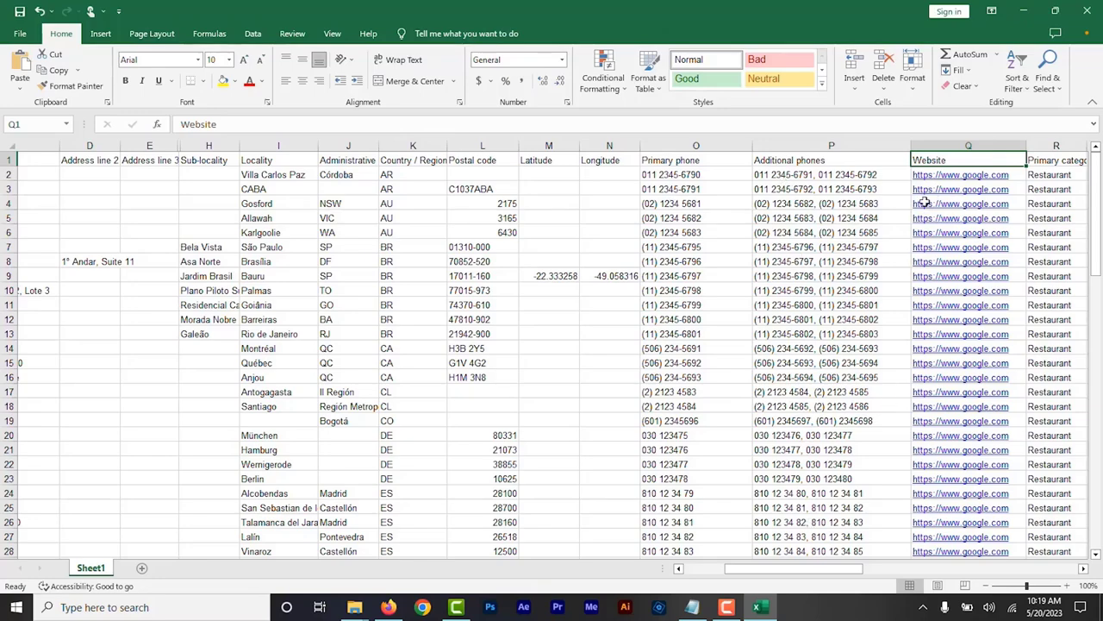
drag(823, 569, 899, 569)
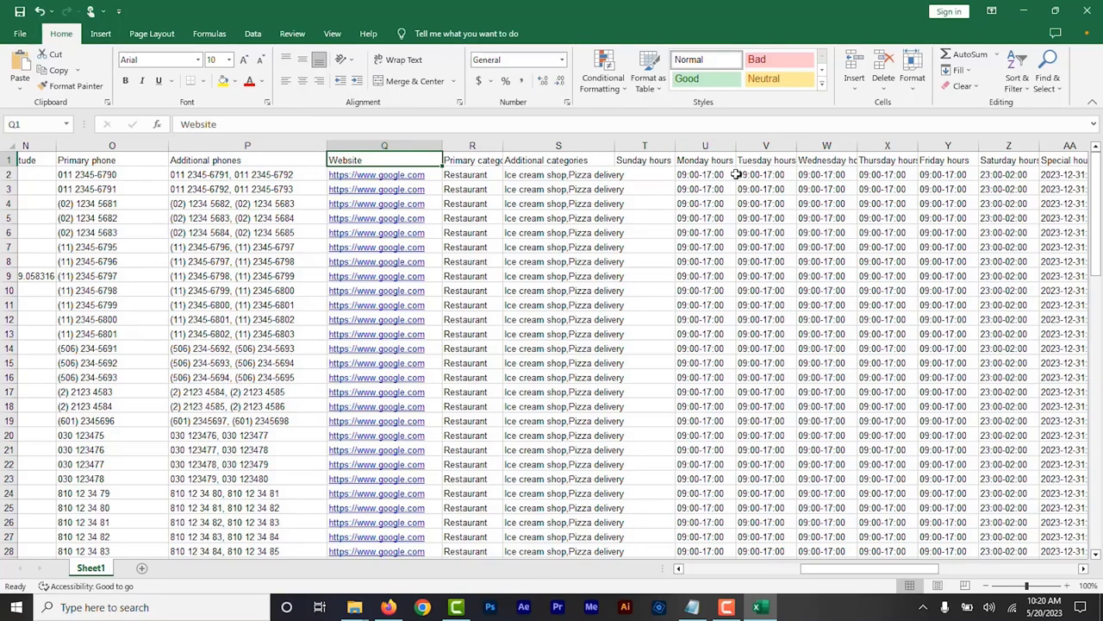
click(993, 568)
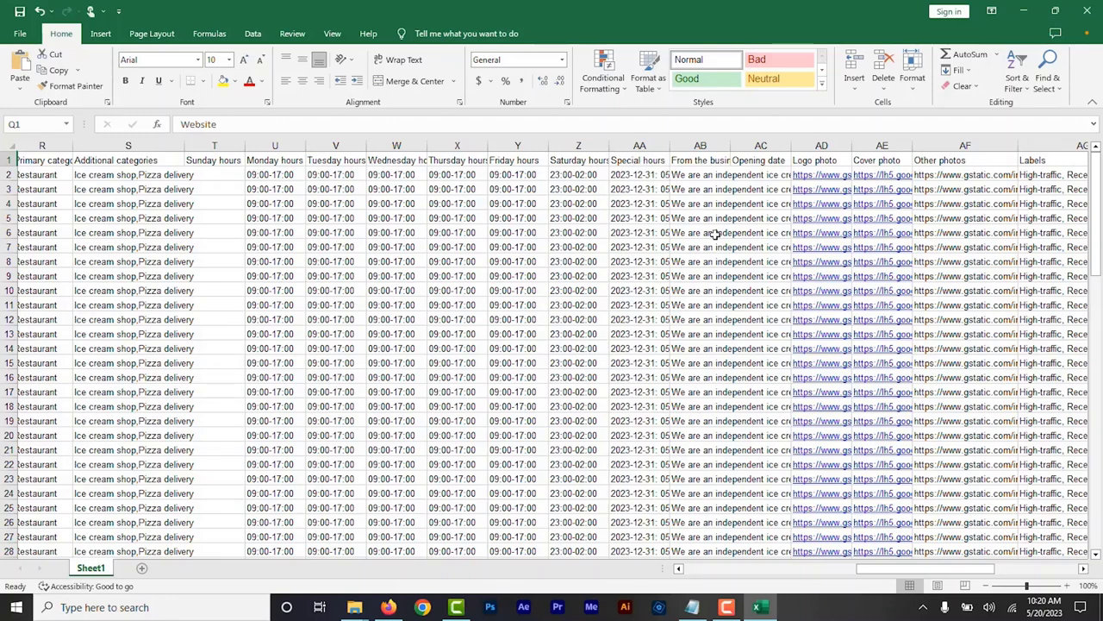
drag(731, 146, 773, 152)
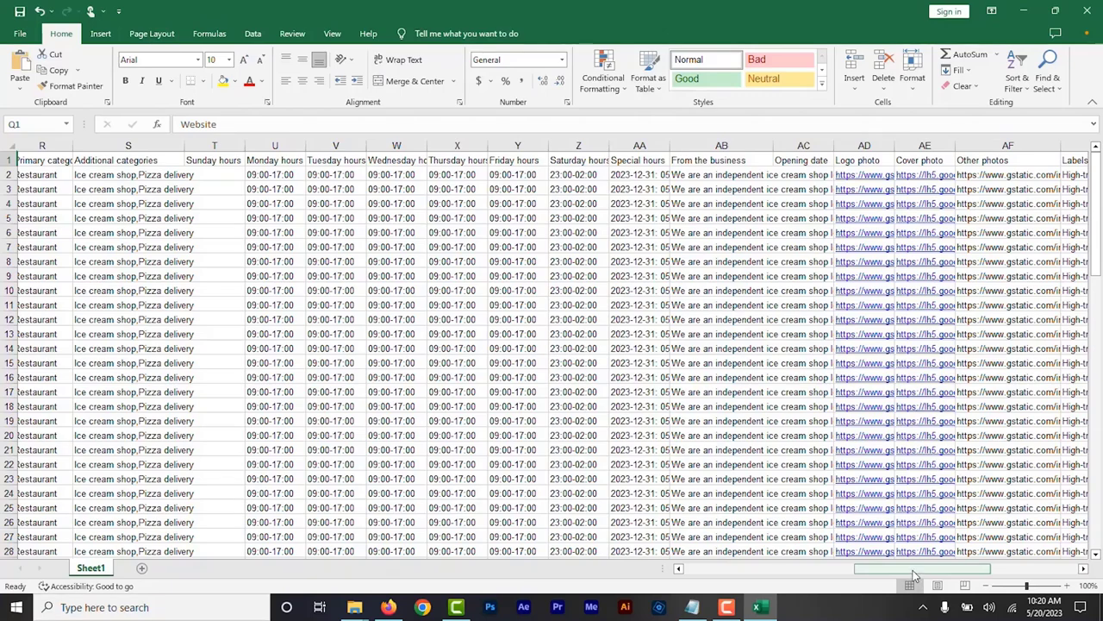
drag(915, 576, 966, 575)
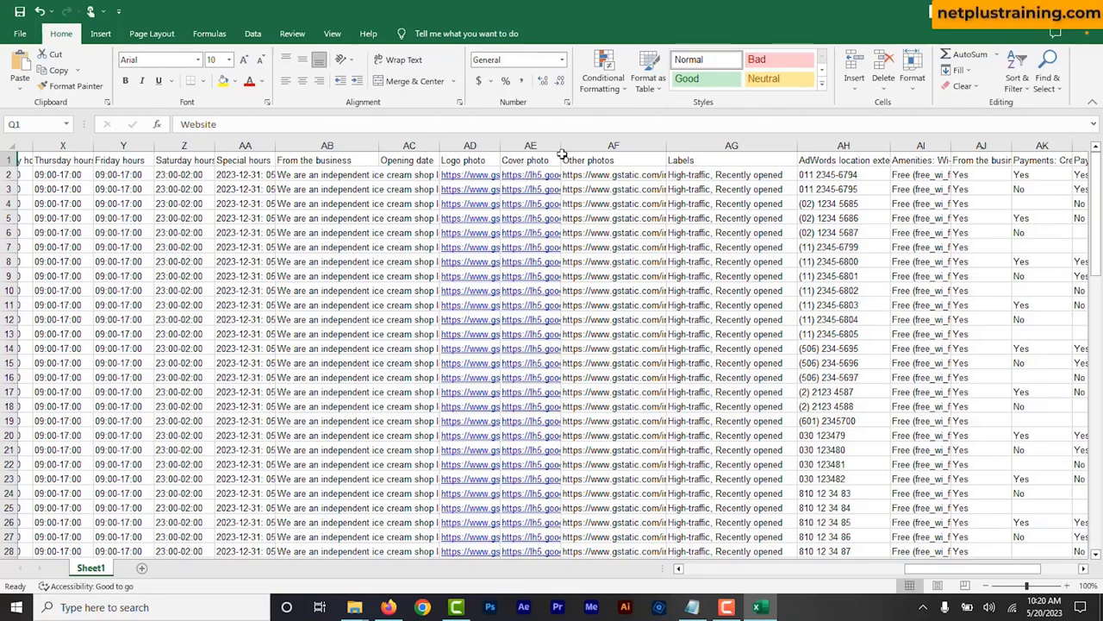
drag(561, 144, 734, 160)
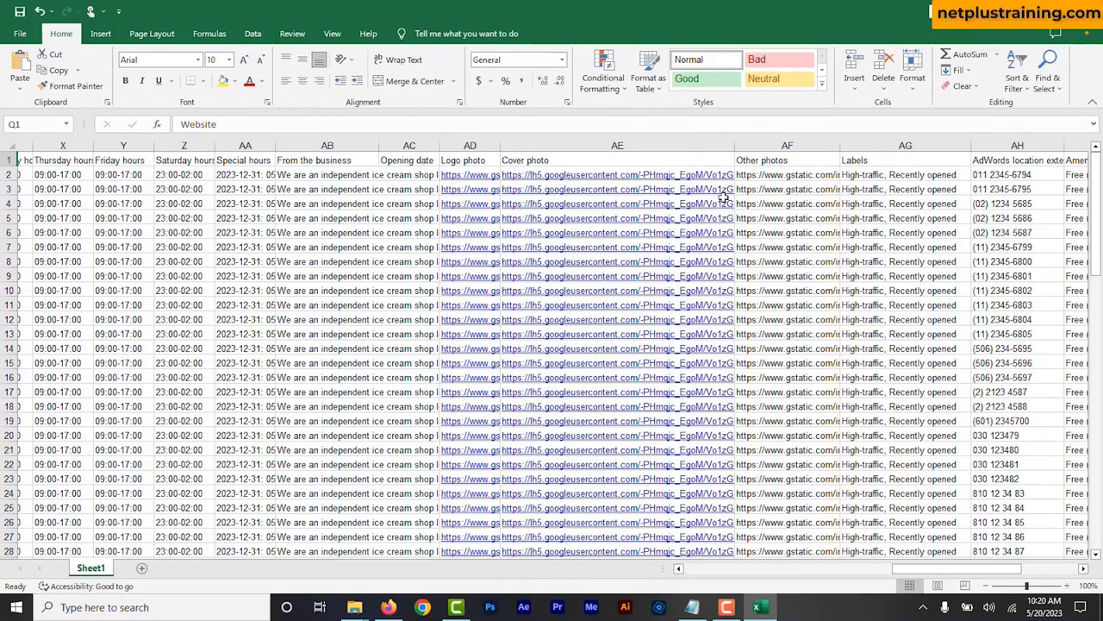
drag(736, 147, 626, 154)
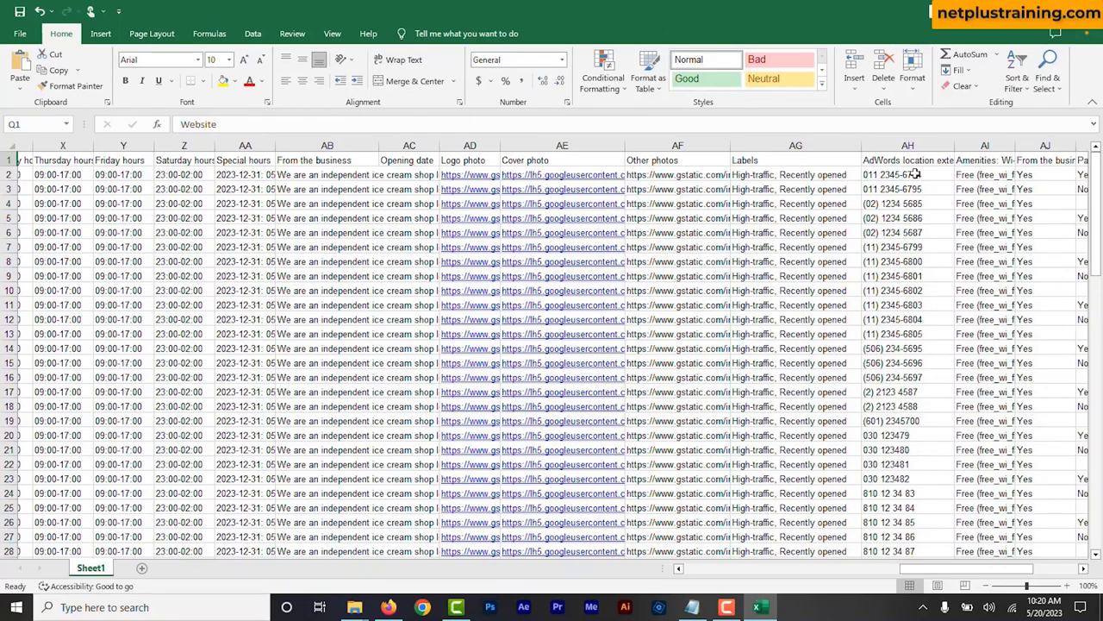
drag(995, 569, 373, 279)
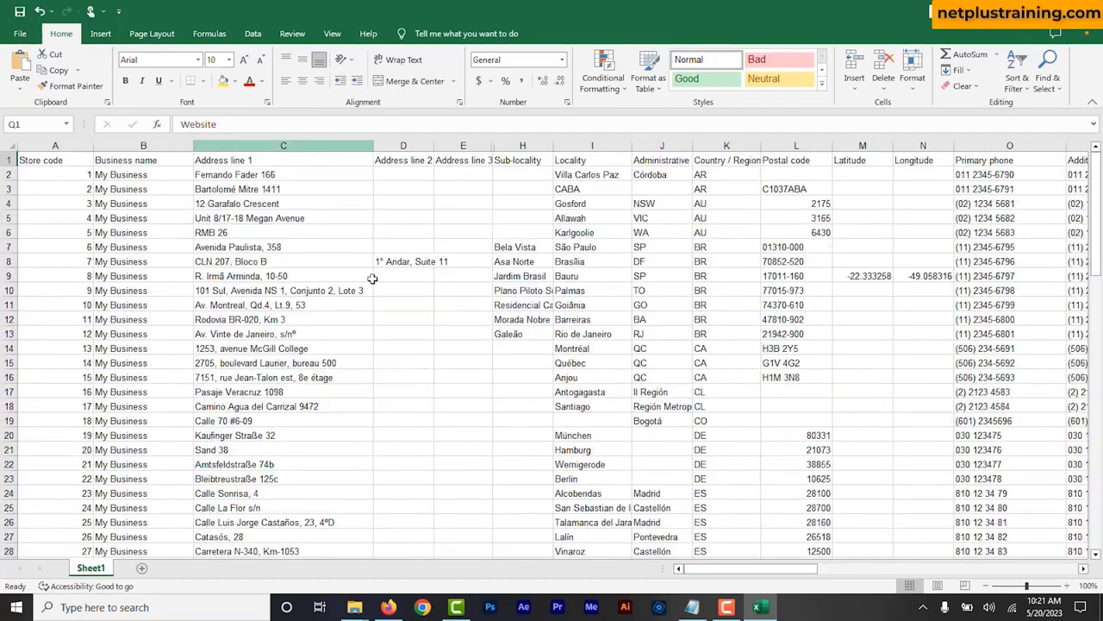
Open Import businesses' file picker, cancel it without choosing a spreadsheet, and close the dialog.
click(389, 606)
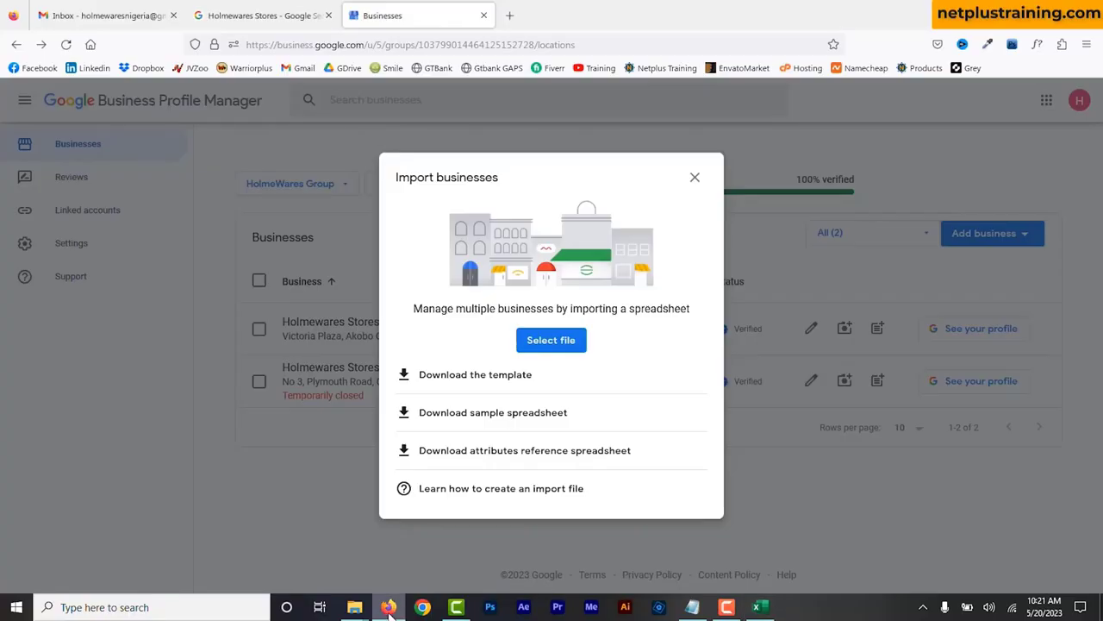
click(552, 345)
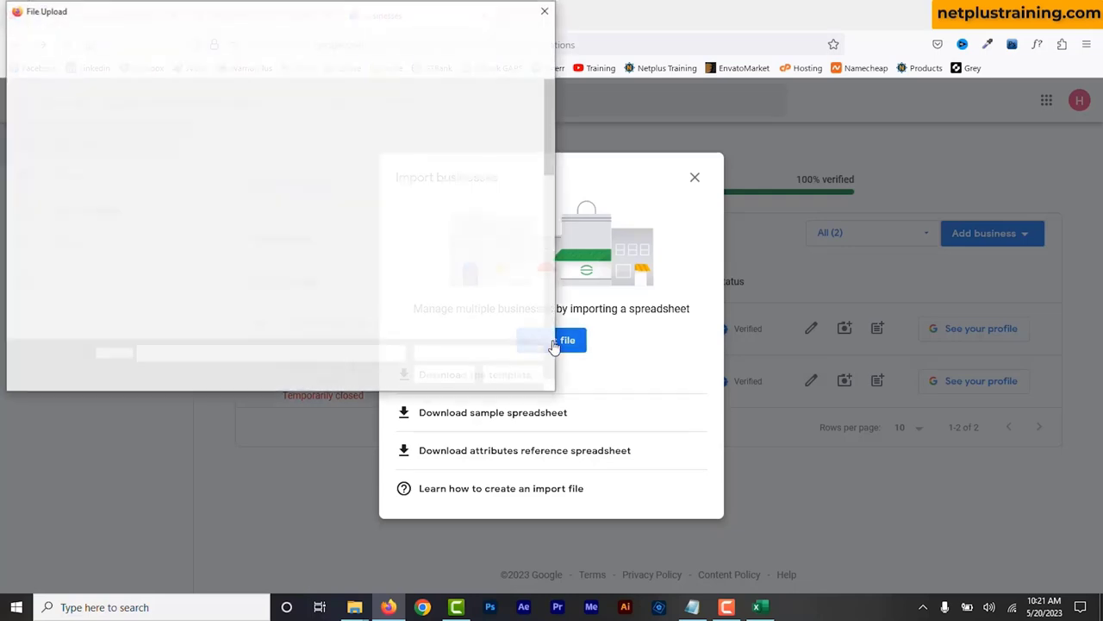
click(547, 15)
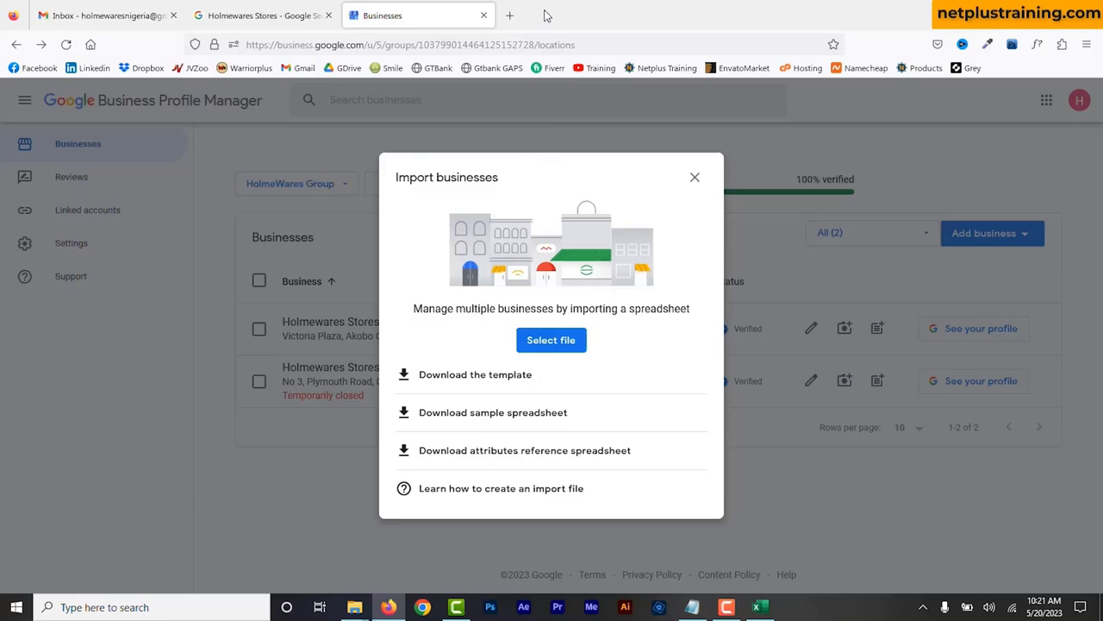
click(695, 178)
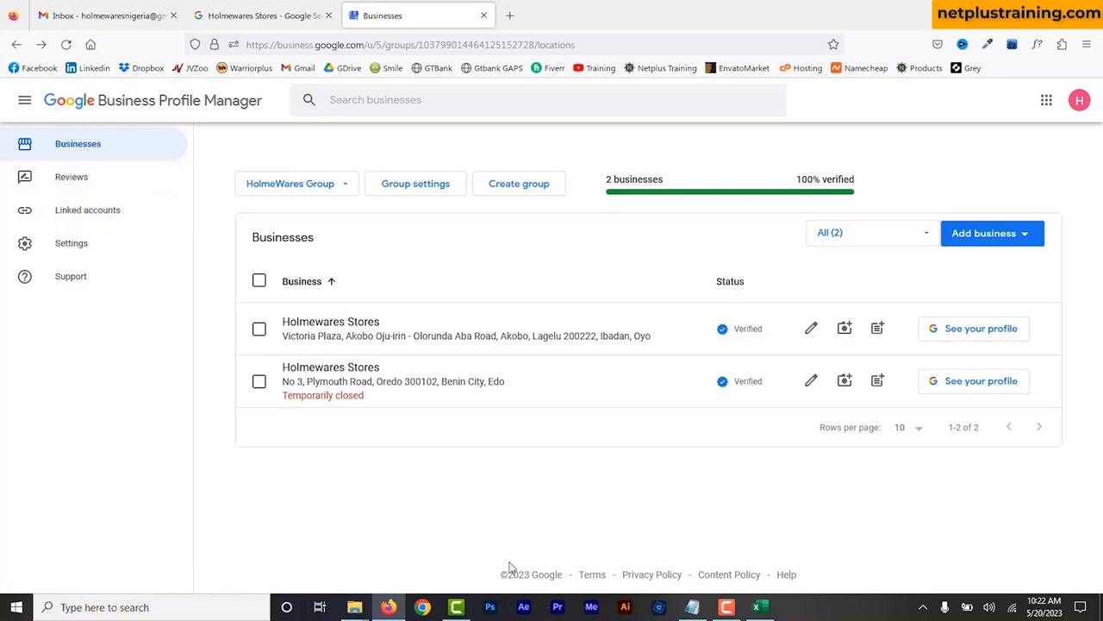
Load the 'Request bulk verification' help article in a new browser tab.
key(ctrl+t)
text(https://support.google.com/business/answer/4490296)
key(Return)
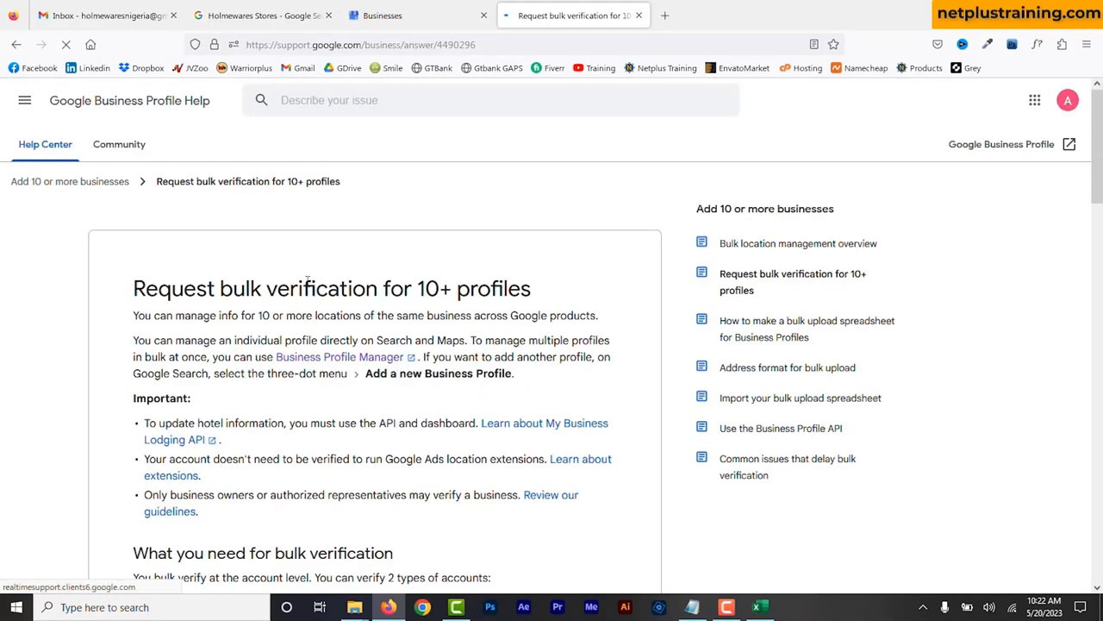
drag(1099, 172, 1098, 396)
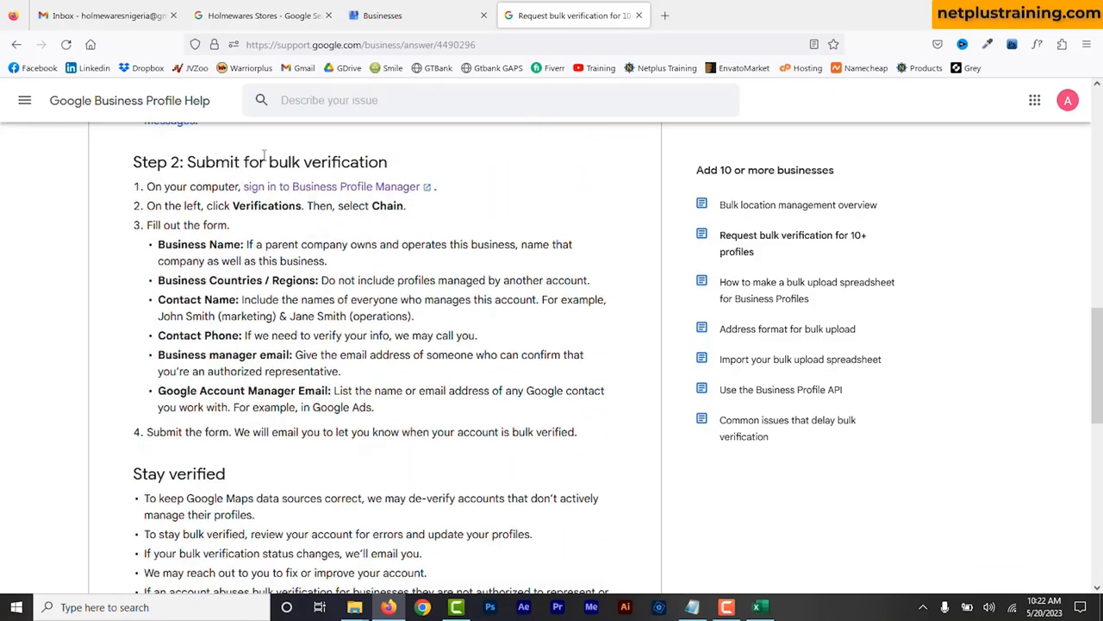
Highlight the Verification step and the bulk-verified sentence, then return to the Businesses page.
drag(231, 206, 297, 206)
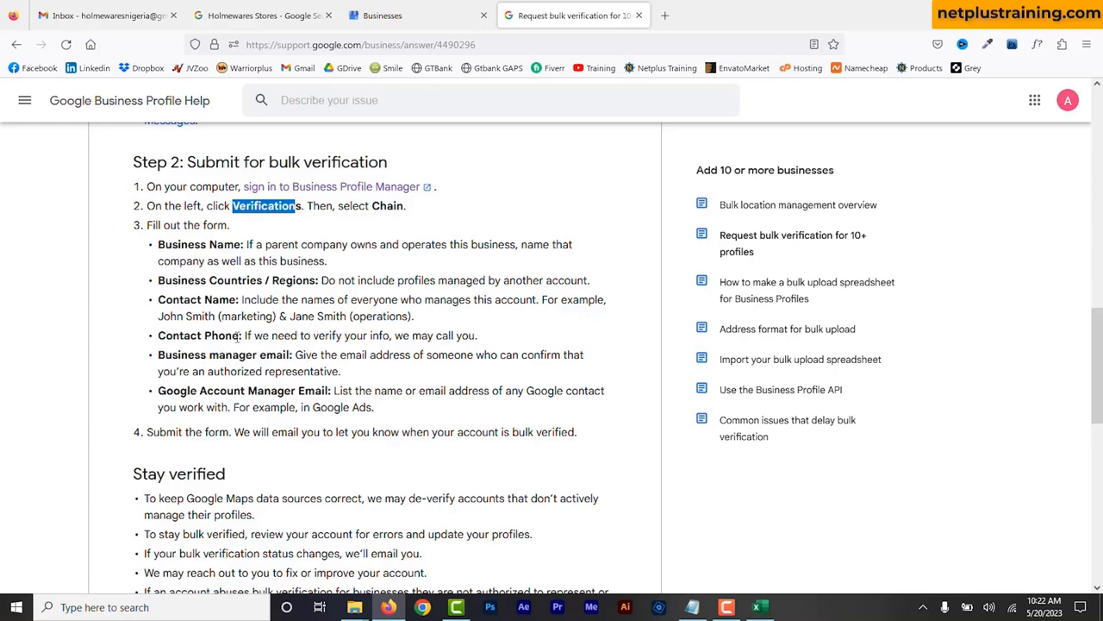
click(294, 354)
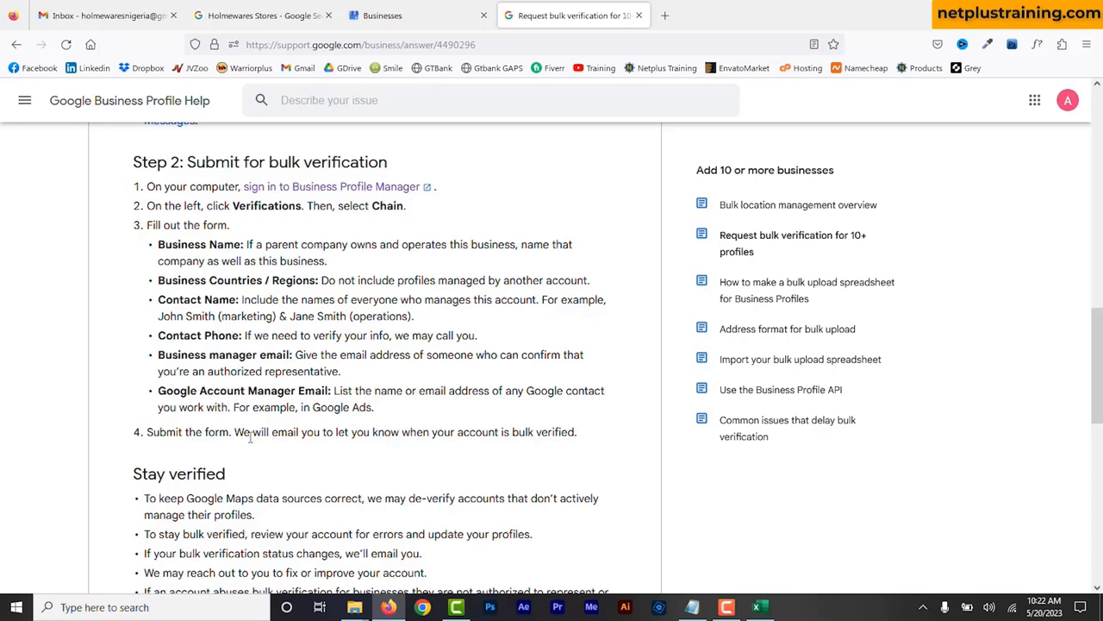
drag(578, 434, 463, 434)
click(465, 433)
click(402, 19)
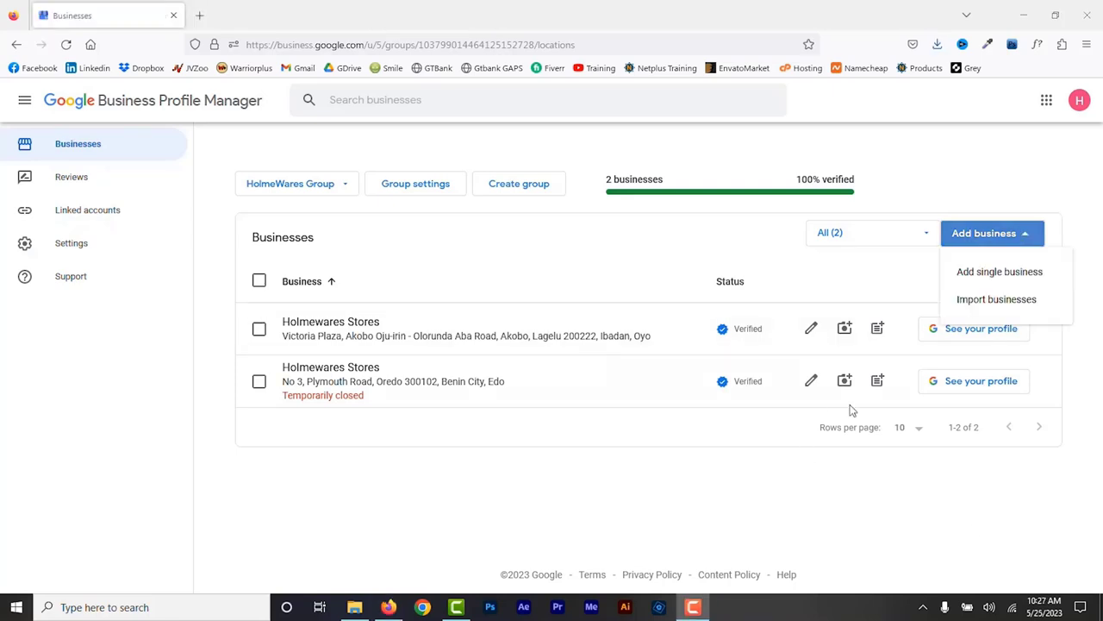
Select both Holmewares Stores listings, including Victoria Plaza, in the Businesses list.
click(878, 475)
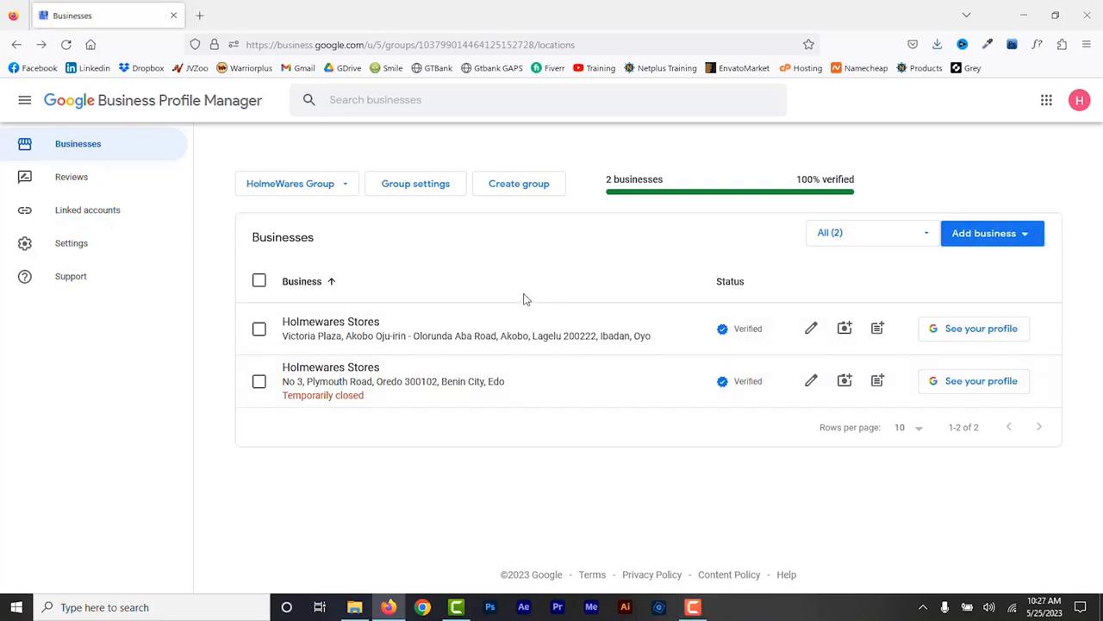
click(259, 281)
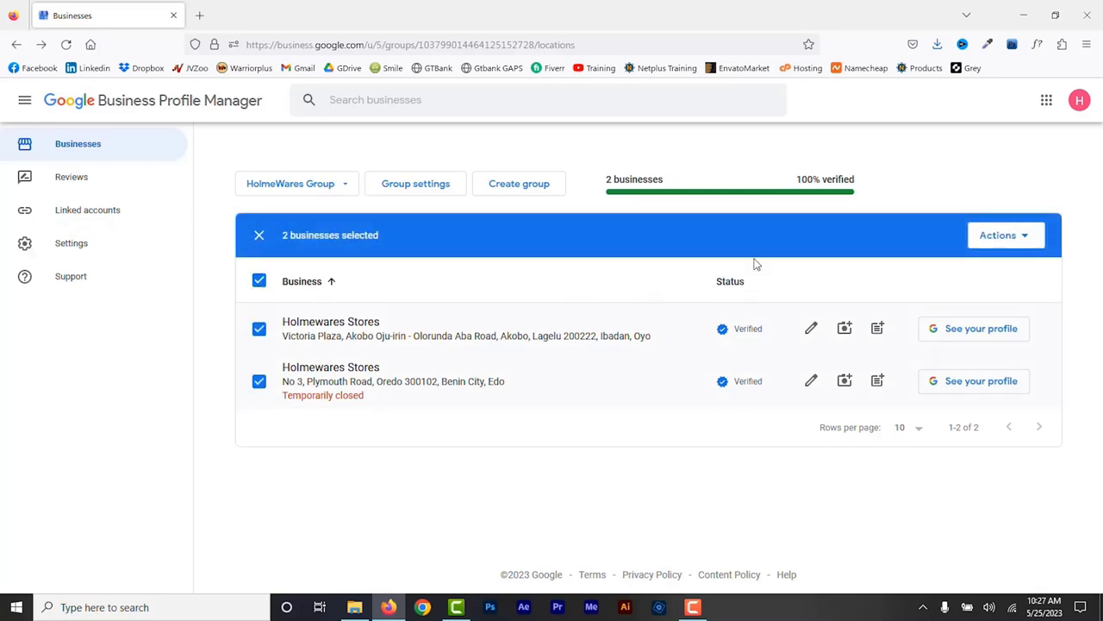
click(259, 329)
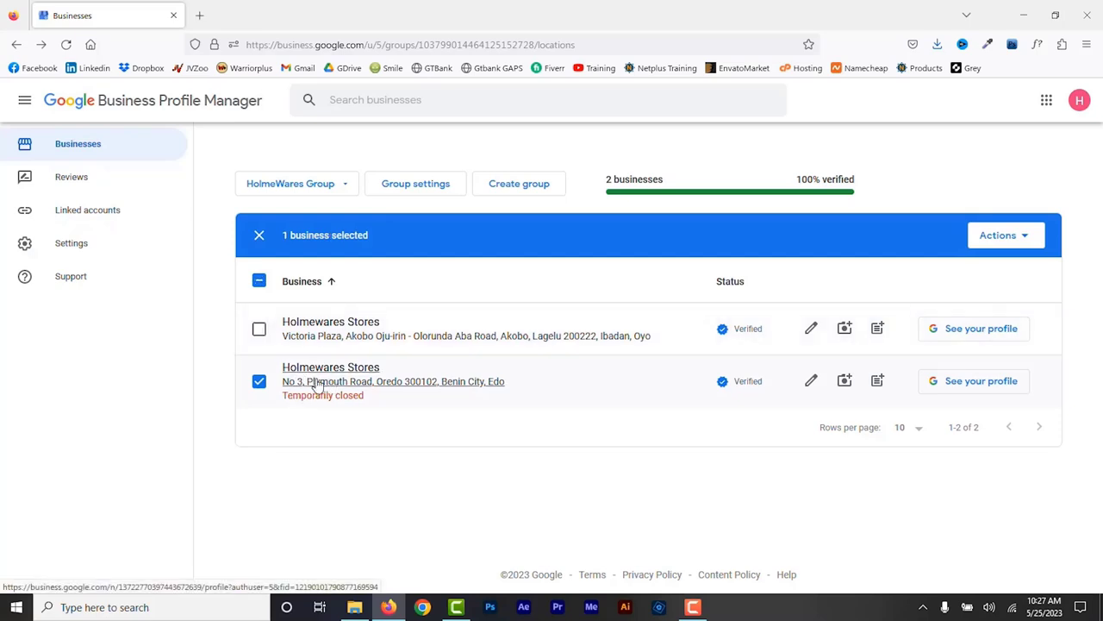
click(258, 331)
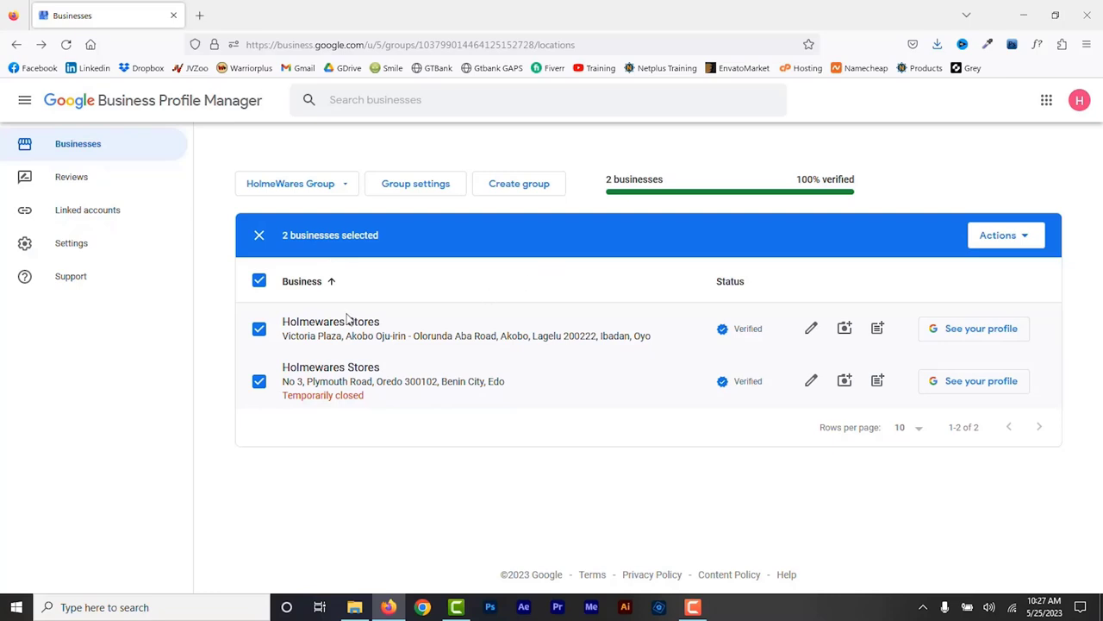
click(260, 331)
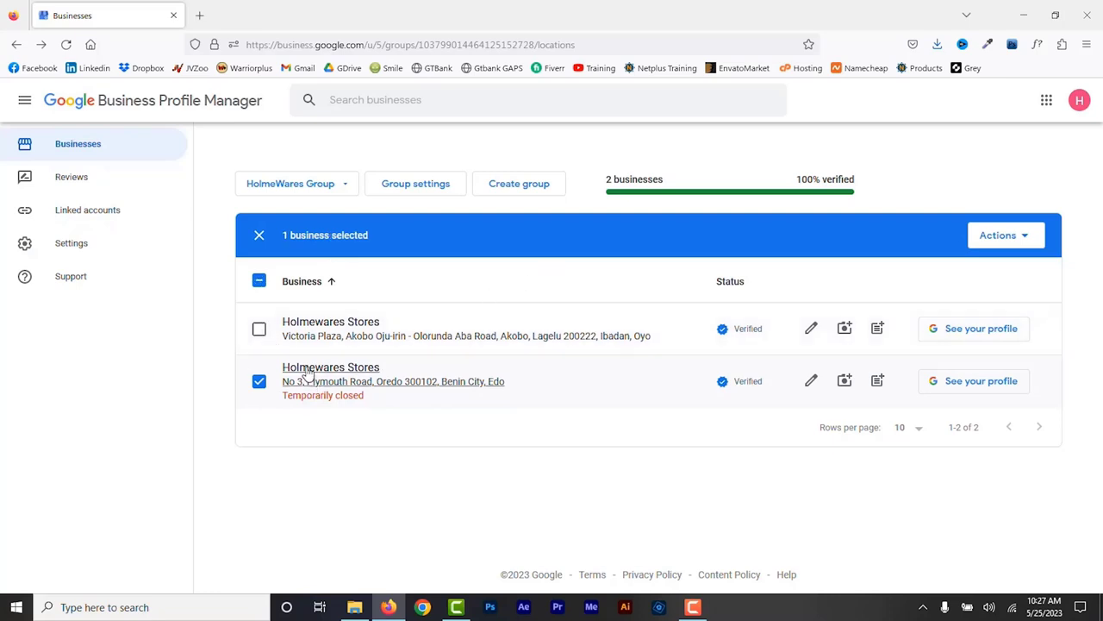
click(258, 280)
Open Download Businesses with Google updates and photos left unticked for the .csv export.
click(1026, 246)
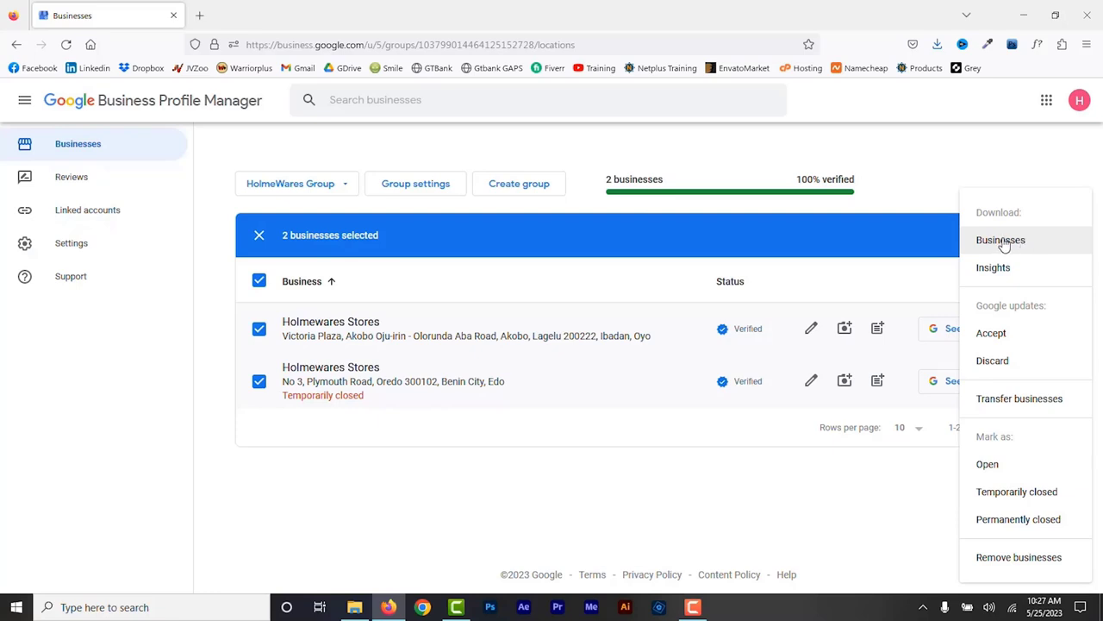
click(1003, 242)
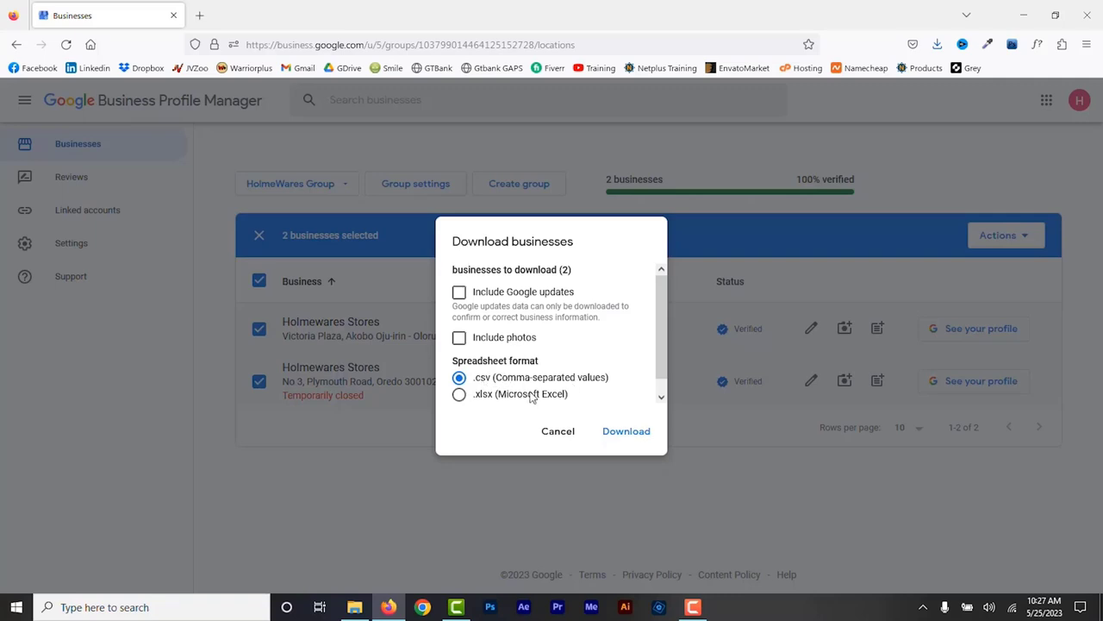
click(460, 293)
click(459, 293)
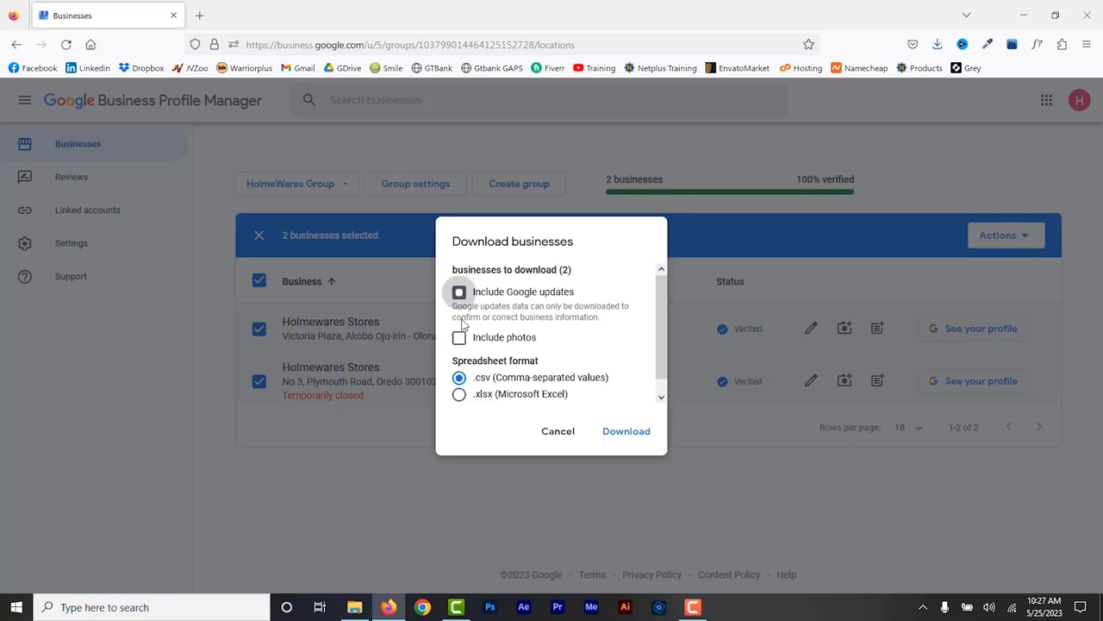
click(460, 338)
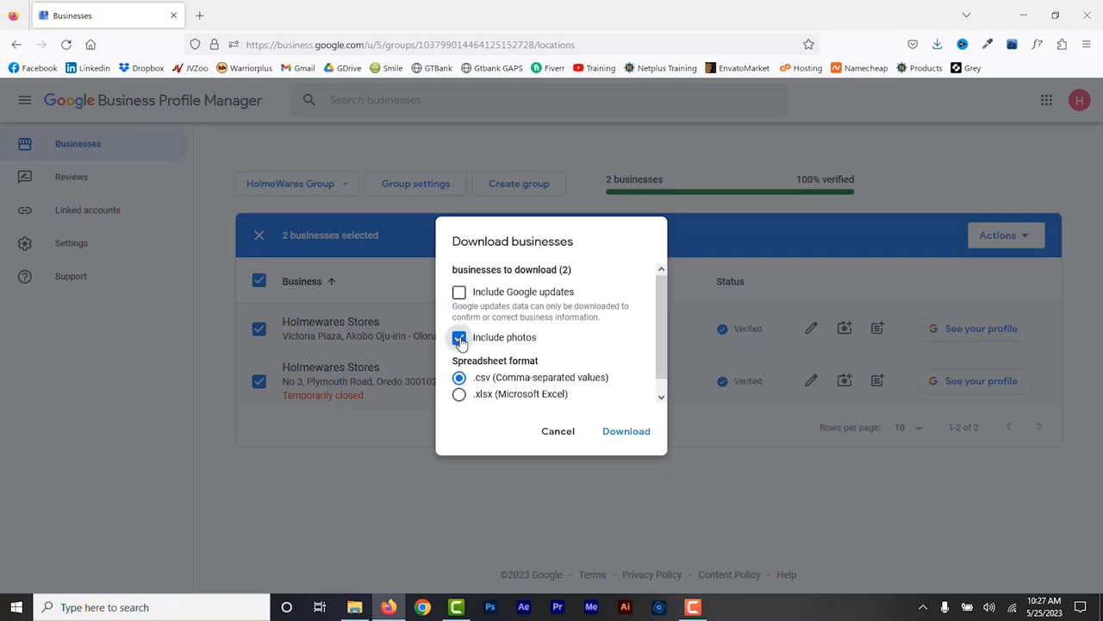
click(461, 342)
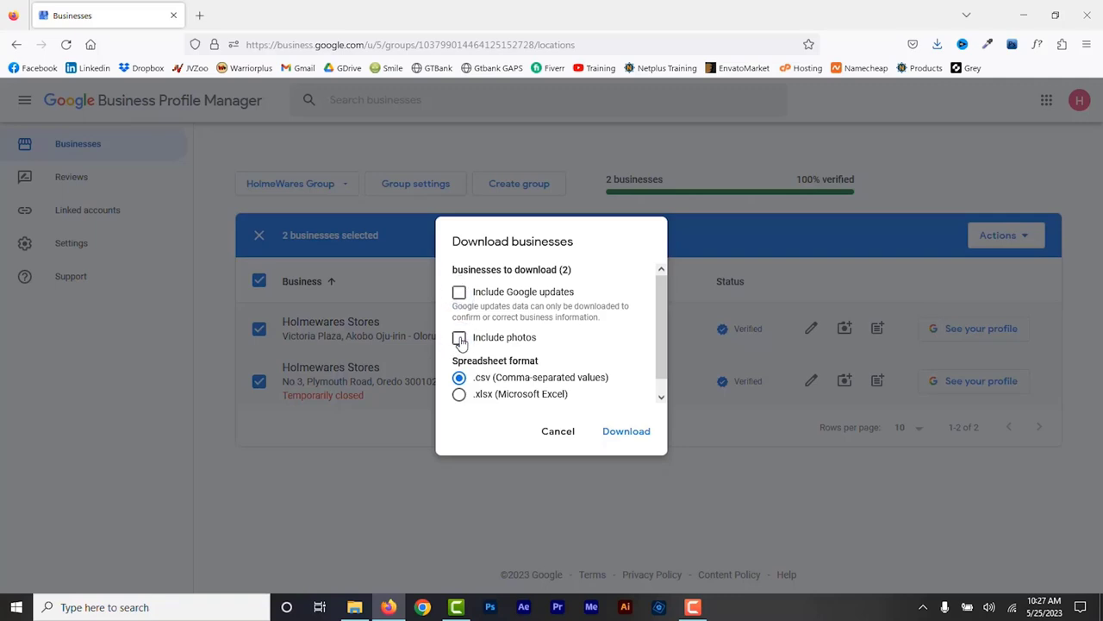
click(626, 431)
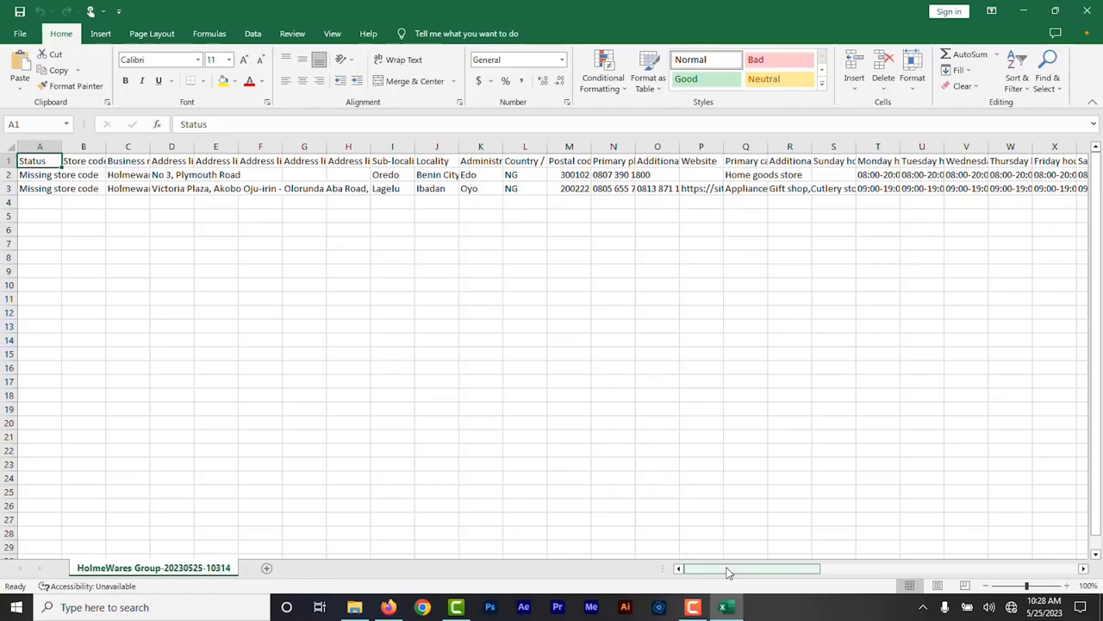
mouse_move(755, 571)
mouse_down()
mouse_move(831, 570)
mouse_move(742, 571)
mouse_up()
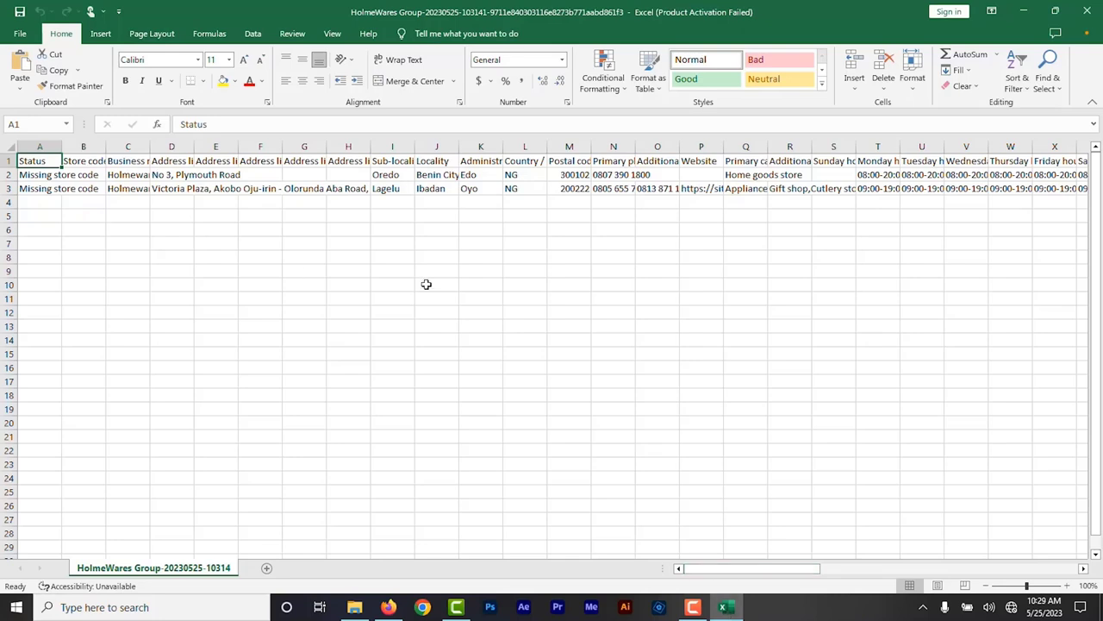
drag(806, 569, 775, 569)
Deselect both listings, then open Import businesses, cancel the file picker and close the dialog.
click(388, 608)
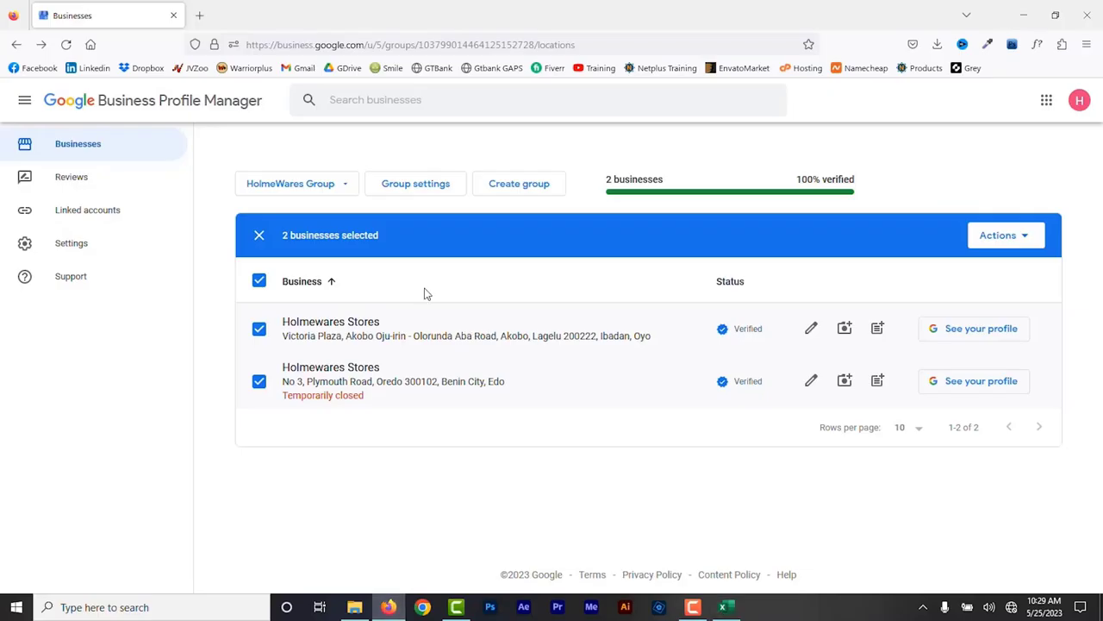
click(259, 282)
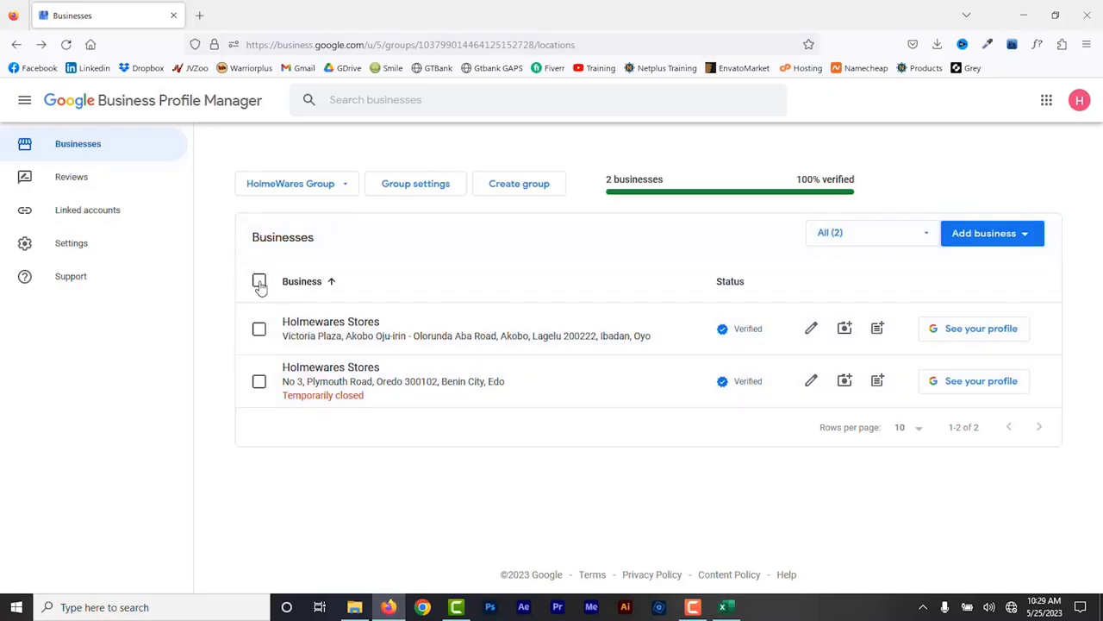
click(1027, 238)
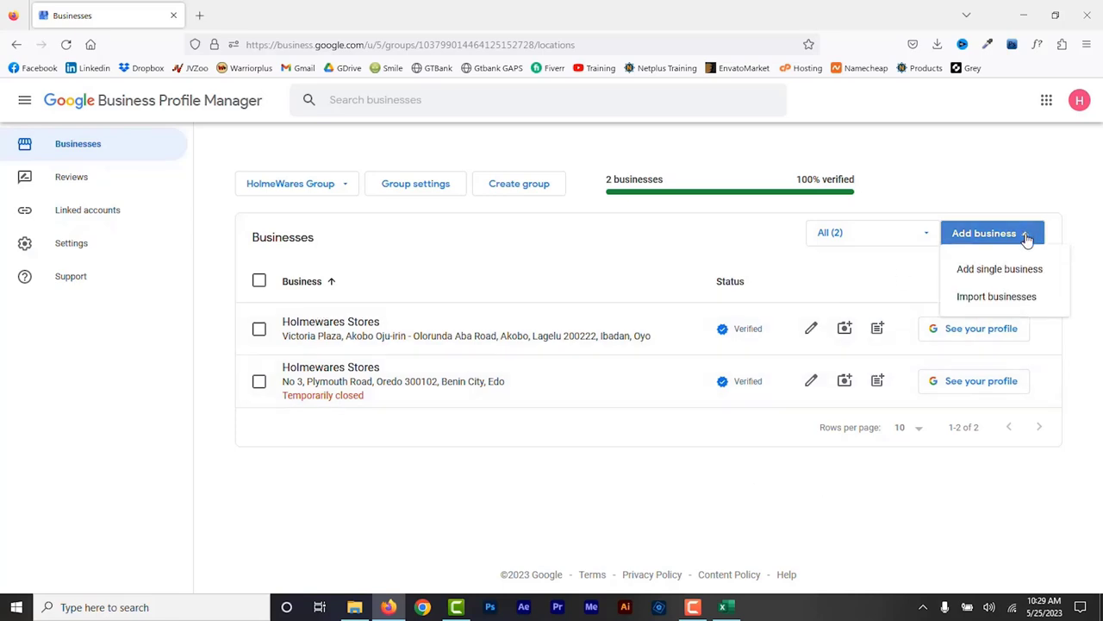
click(998, 301)
click(550, 341)
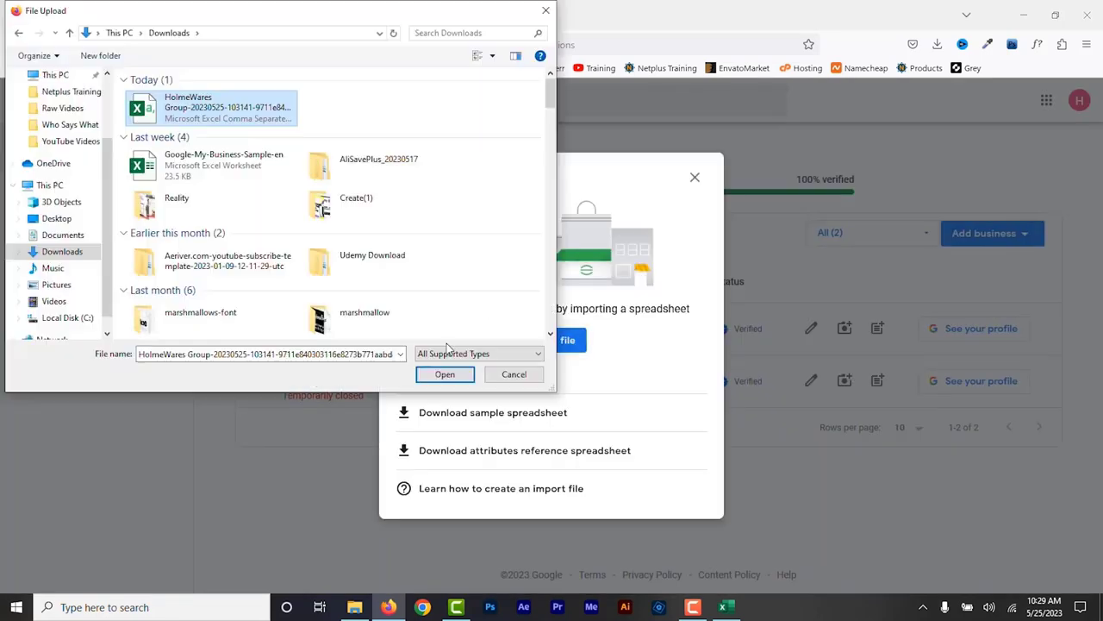
click(517, 378)
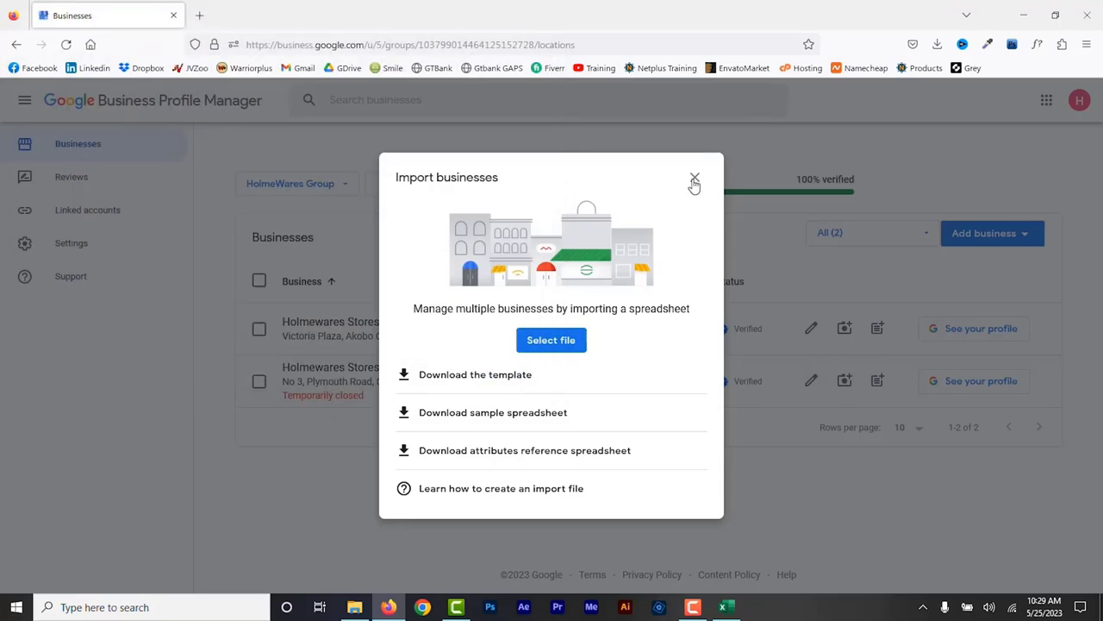
click(694, 178)
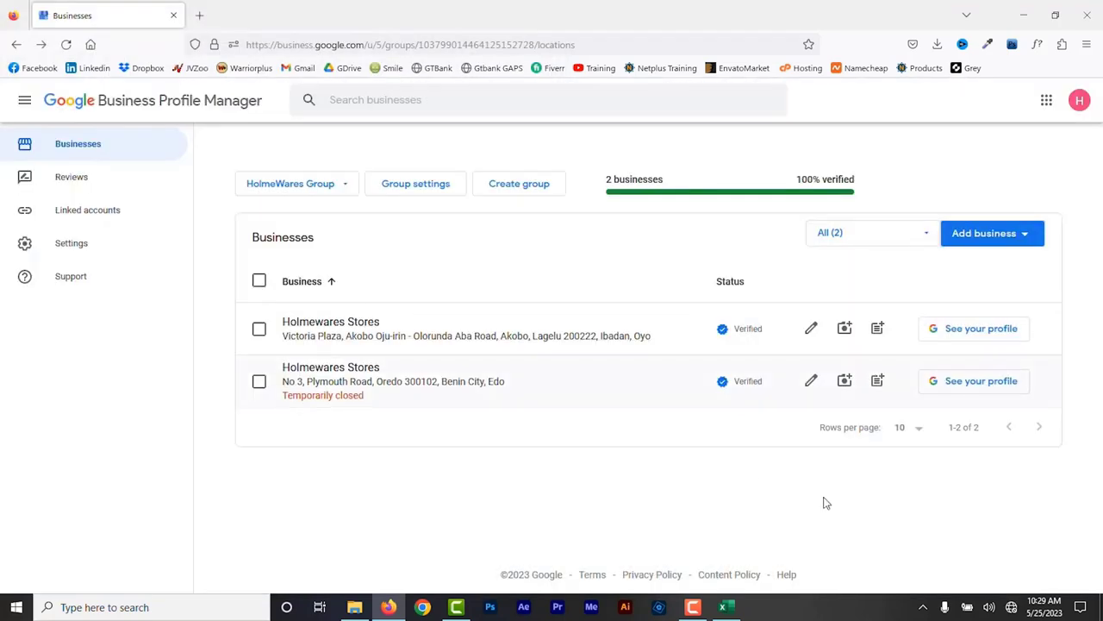